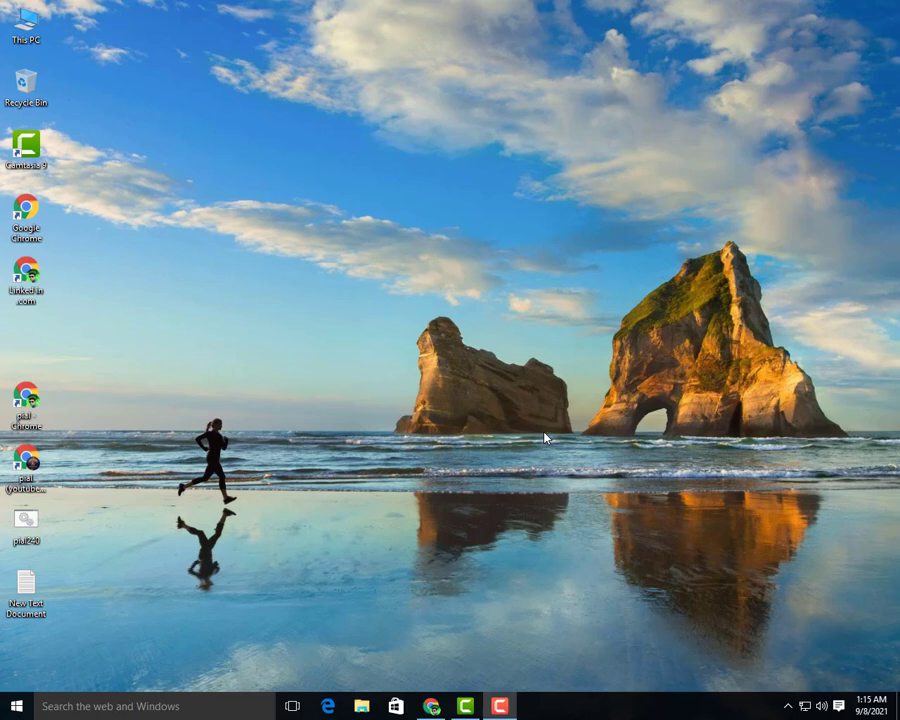
right_click(475, 5)
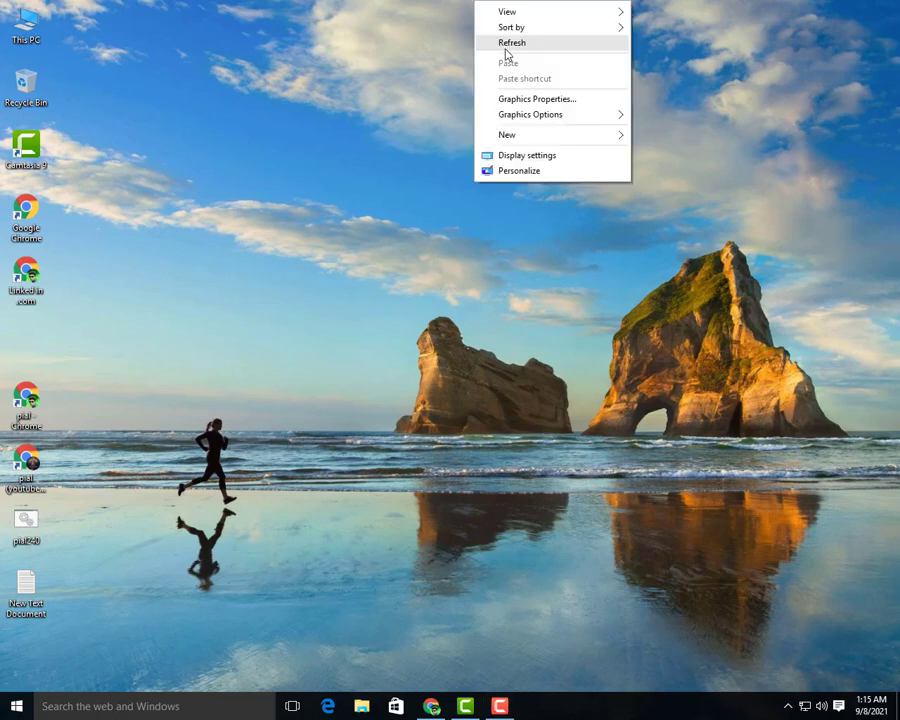
click(503, 46)
right_click(508, 92)
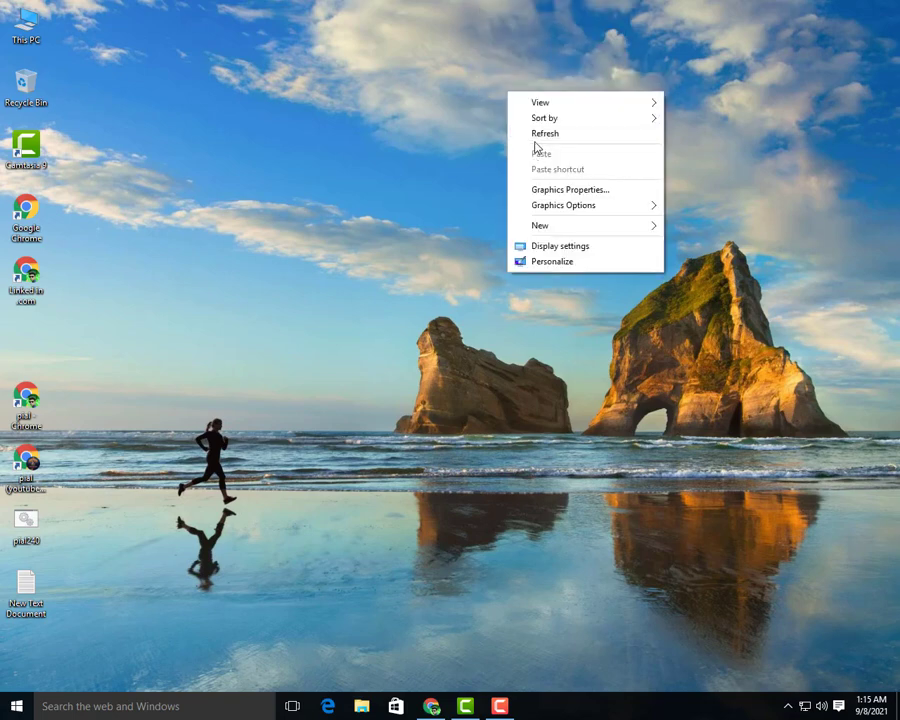
click(538, 137)
right_click(537, 136)
click(566, 177)
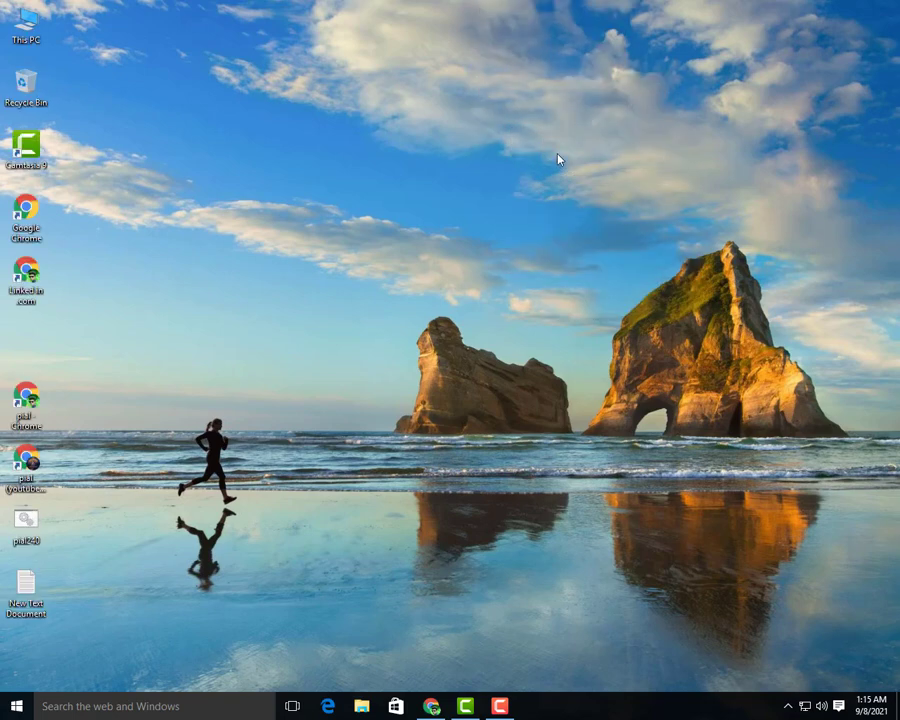
right_click(557, 156)
click(594, 196)
right_click(576, 178)
click(598, 213)
right_click(595, 204)
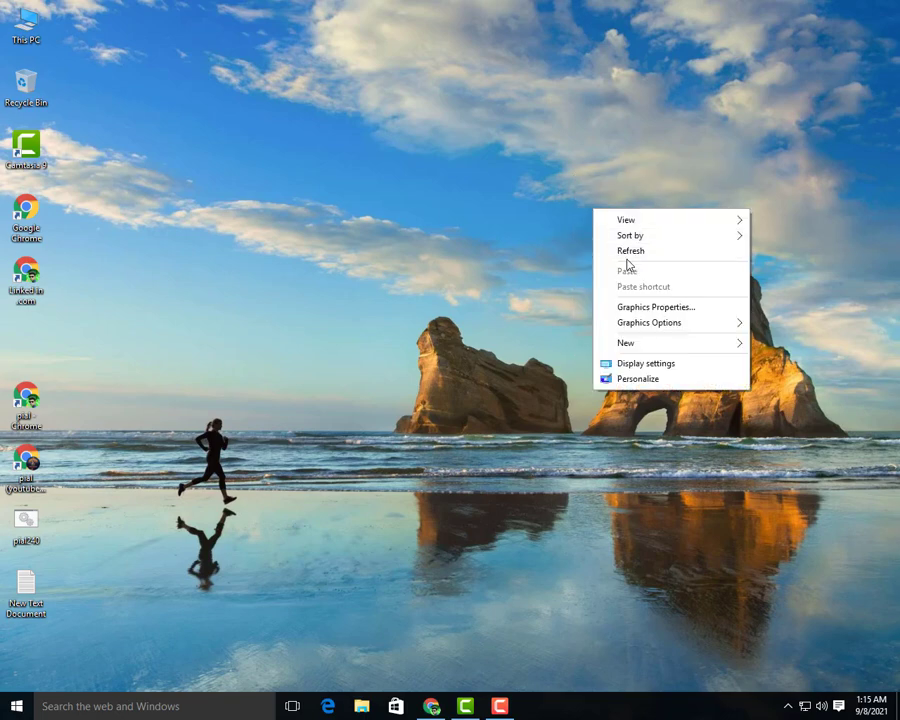
click(625, 250)
right_click(519, 178)
click(542, 211)
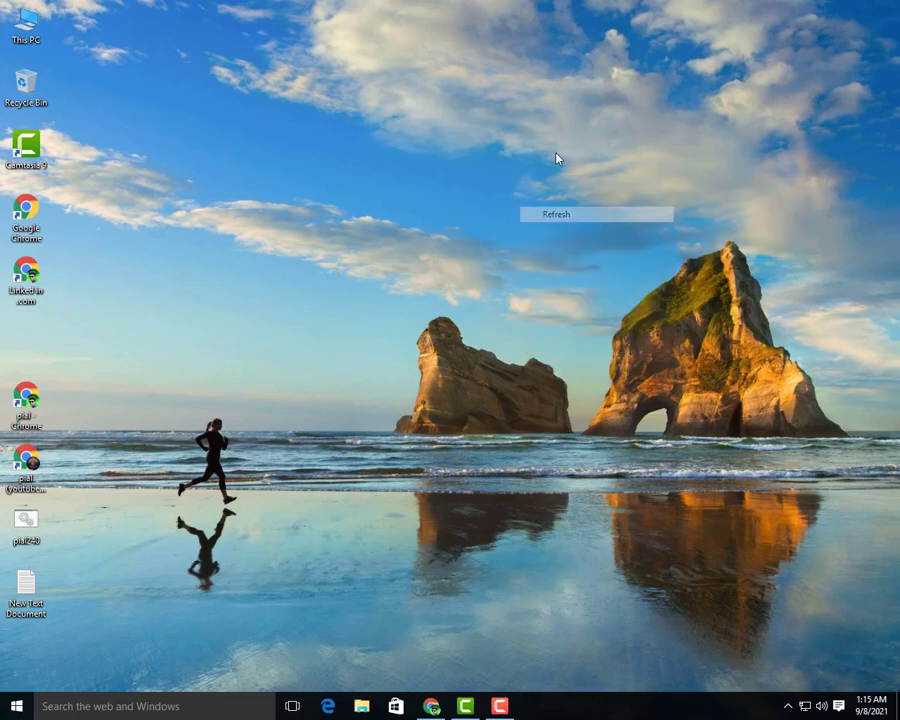
right_click(557, 157)
click(572, 195)
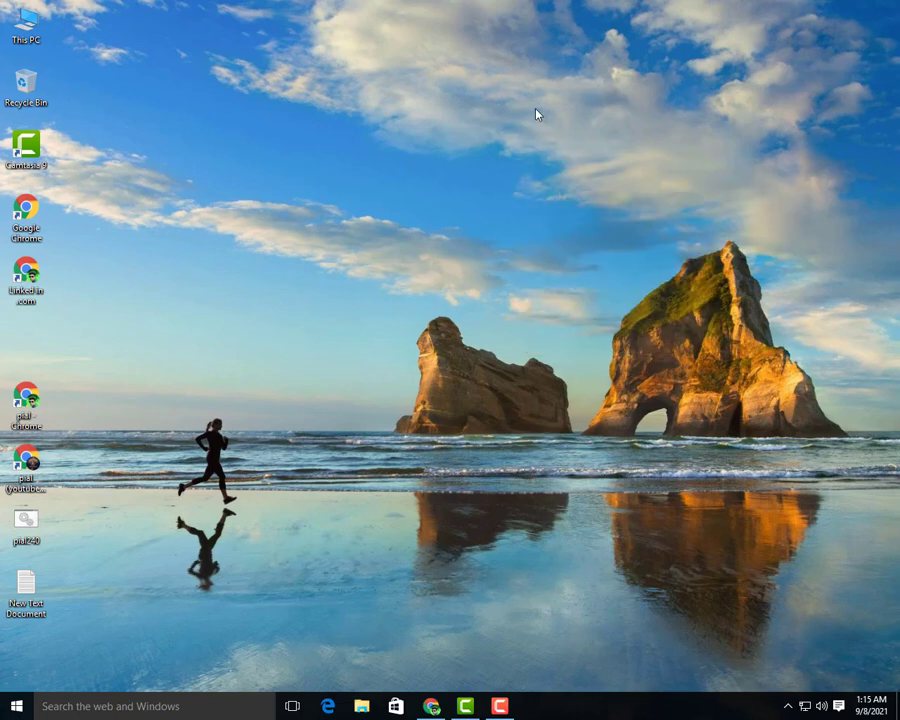
right_click(537, 110)
click(551, 157)
right_click(533, 93)
click(548, 145)
- Switch to Chrome, go from YouTube to the channel's YouTube Studio dashboard, and dismiss the dark theme notice
click(434, 704)
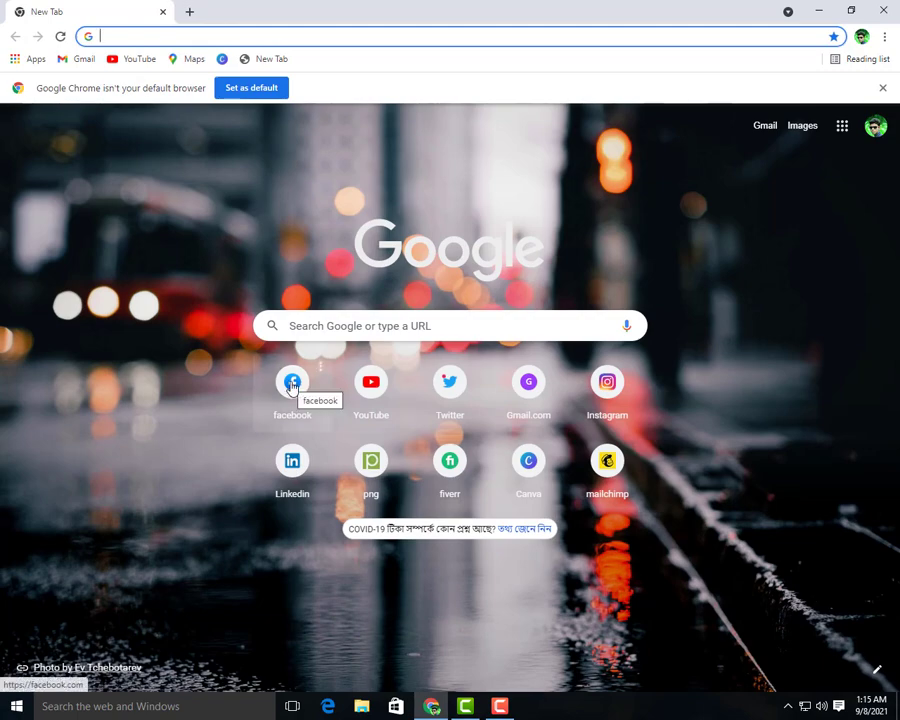
click(371, 398)
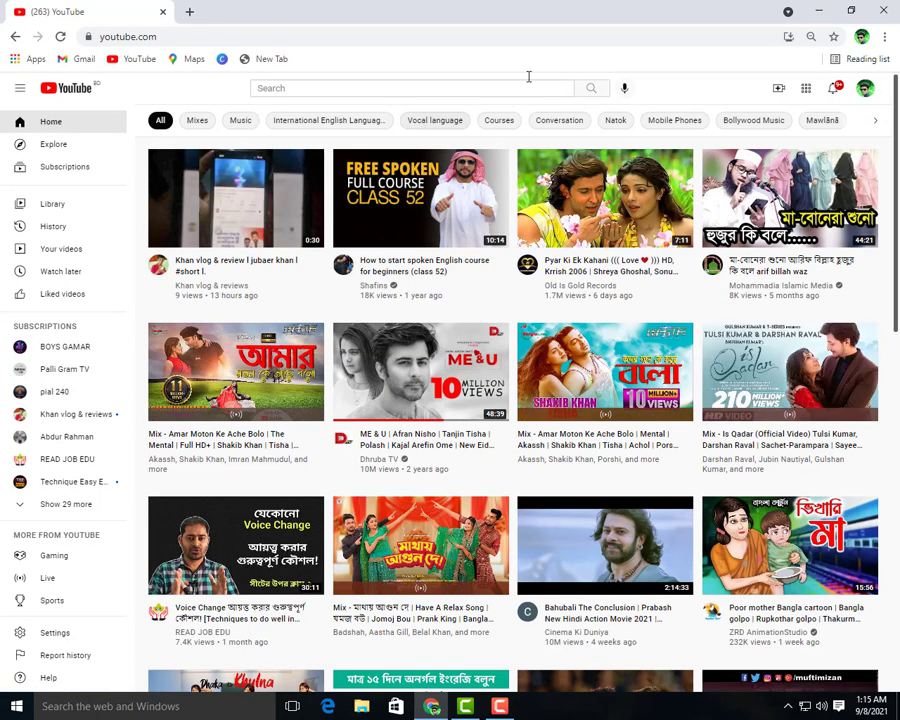
click(864, 94)
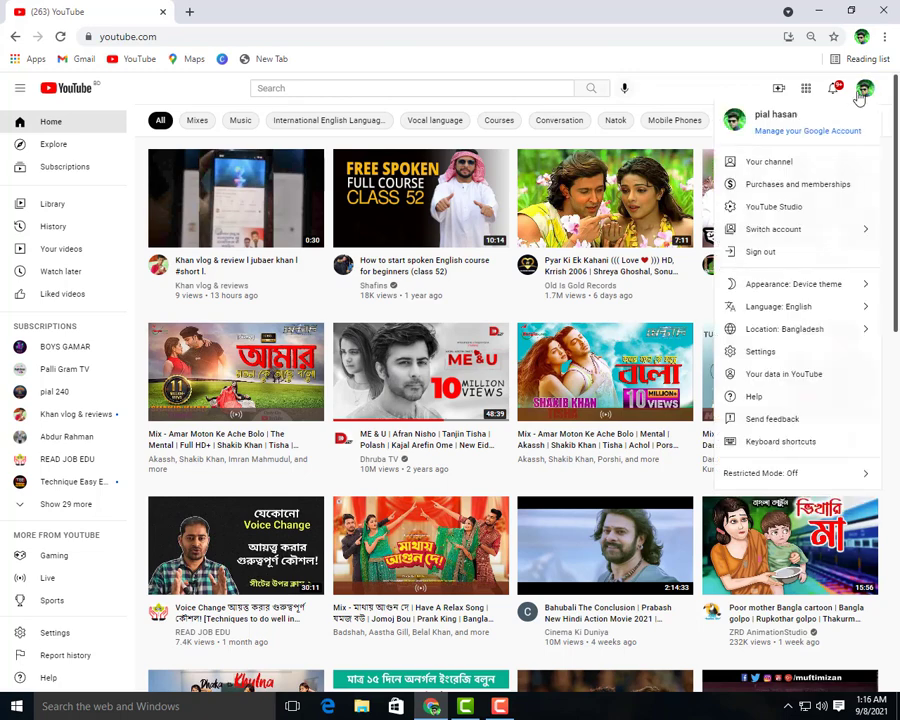
click(773, 211)
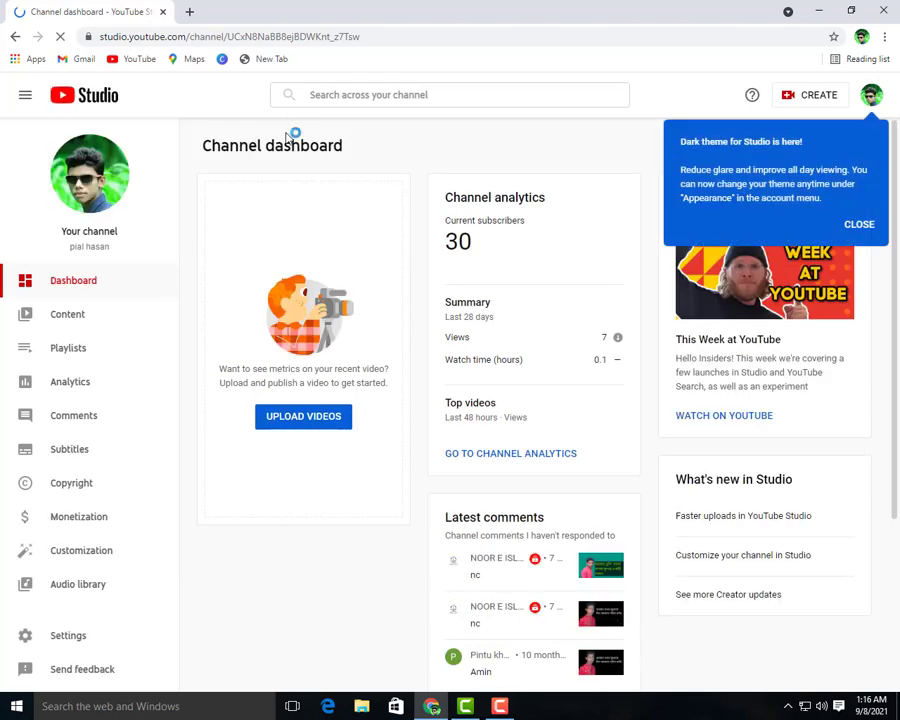
click(857, 226)
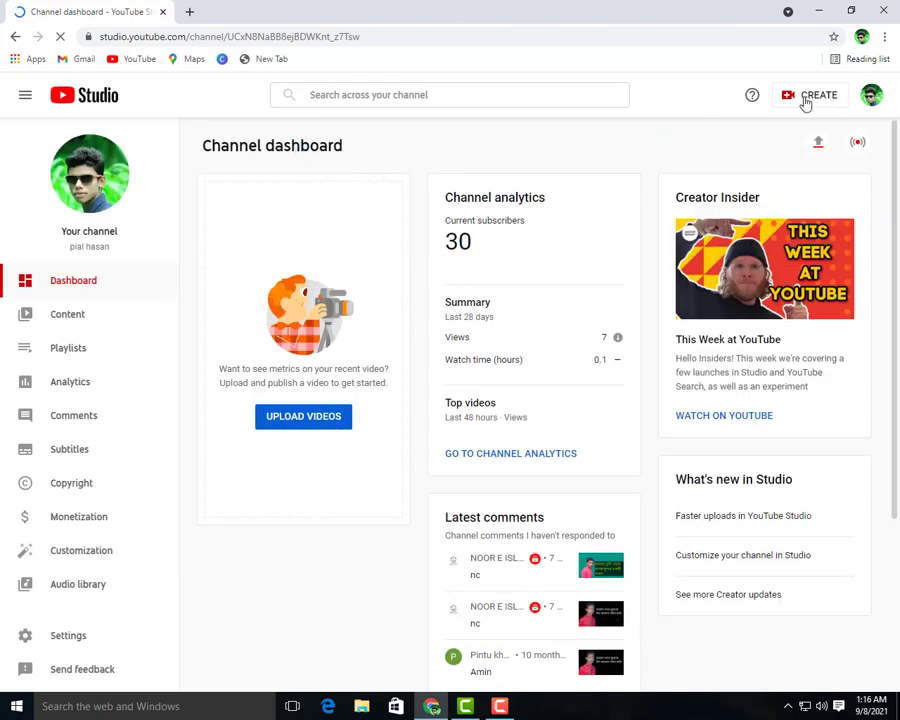
- Upload the video "1 মিনিটেই আপনাদের কম্পিউটার হবে সুপারফাস্ট…" from the Downloads folder, keeping its file name as the title
click(808, 98)
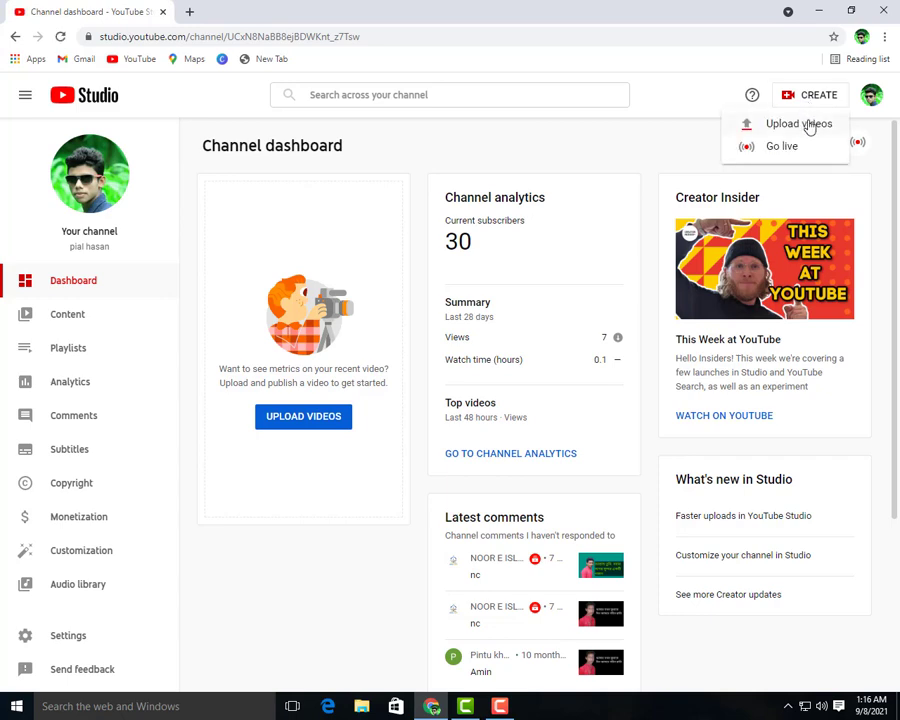
click(808, 124)
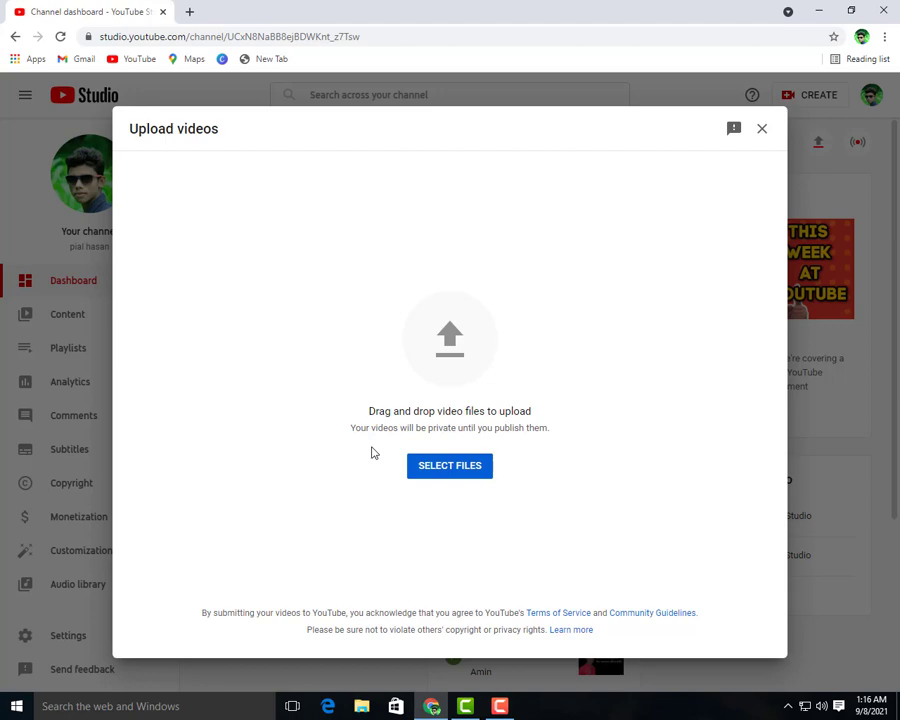
click(438, 472)
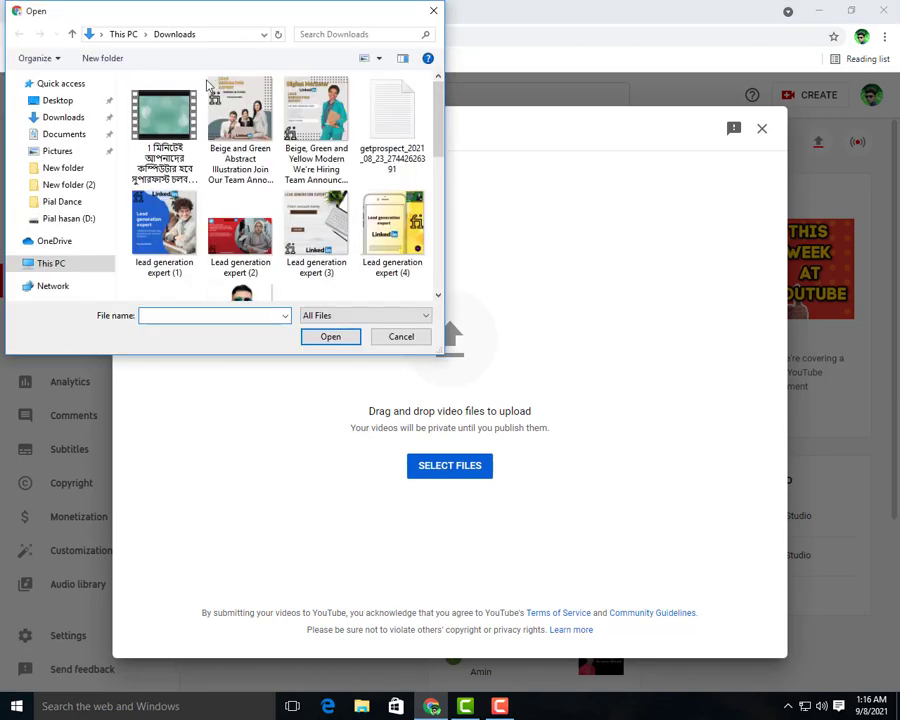
scroll(275, 153, down, 5)
scroll(279, 152, up, 5)
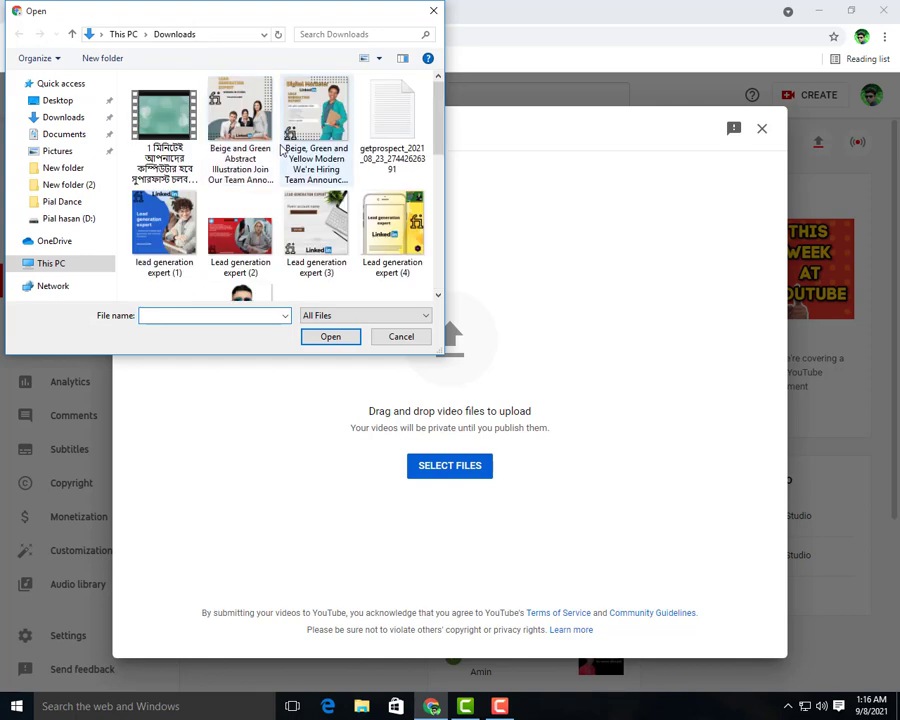
click(142, 128)
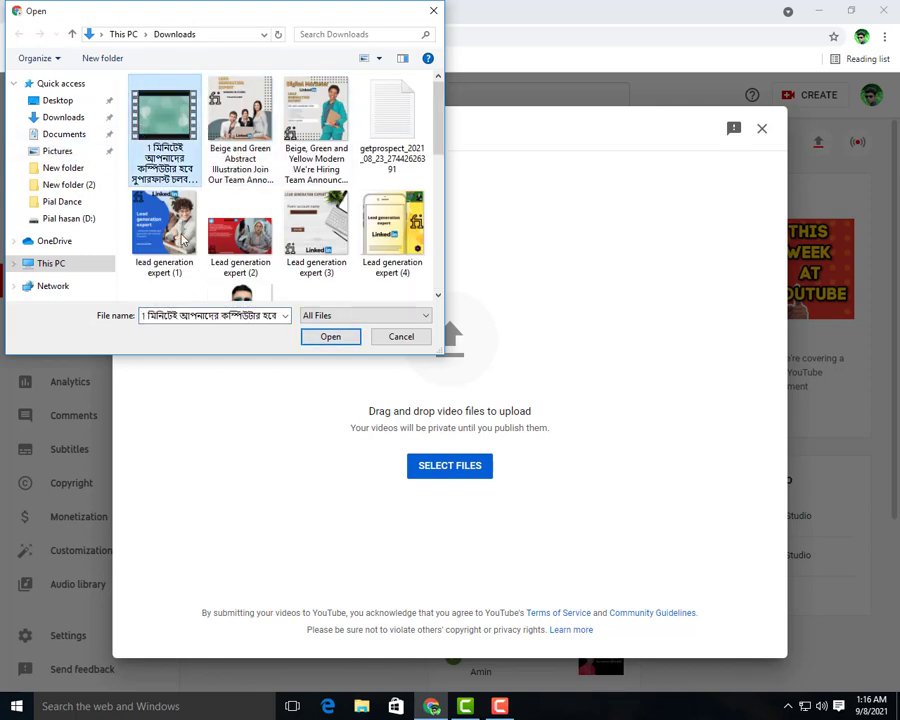
click(331, 340)
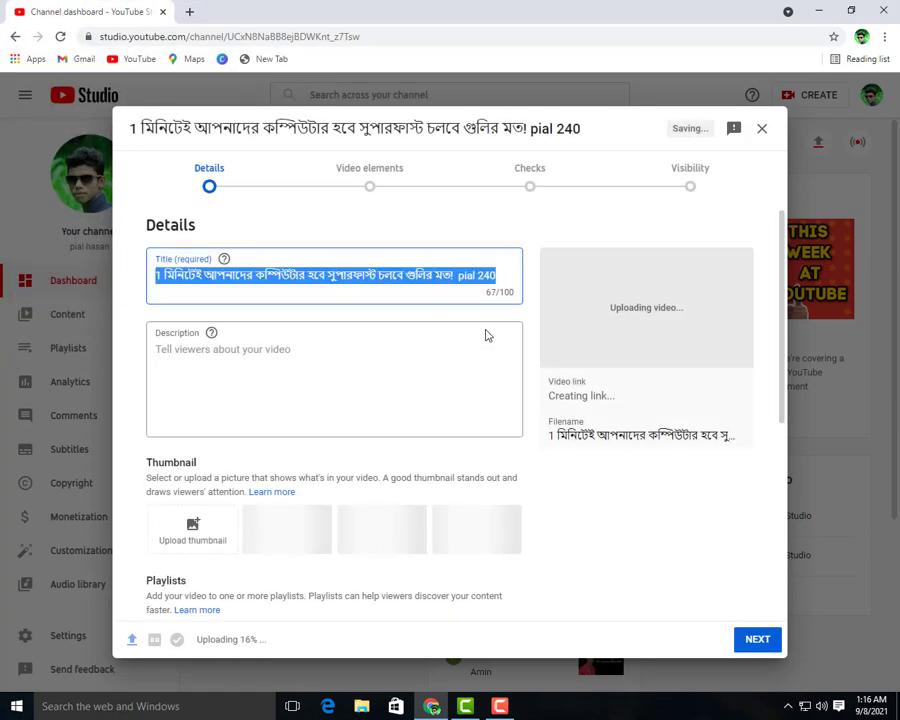
click(497, 274)
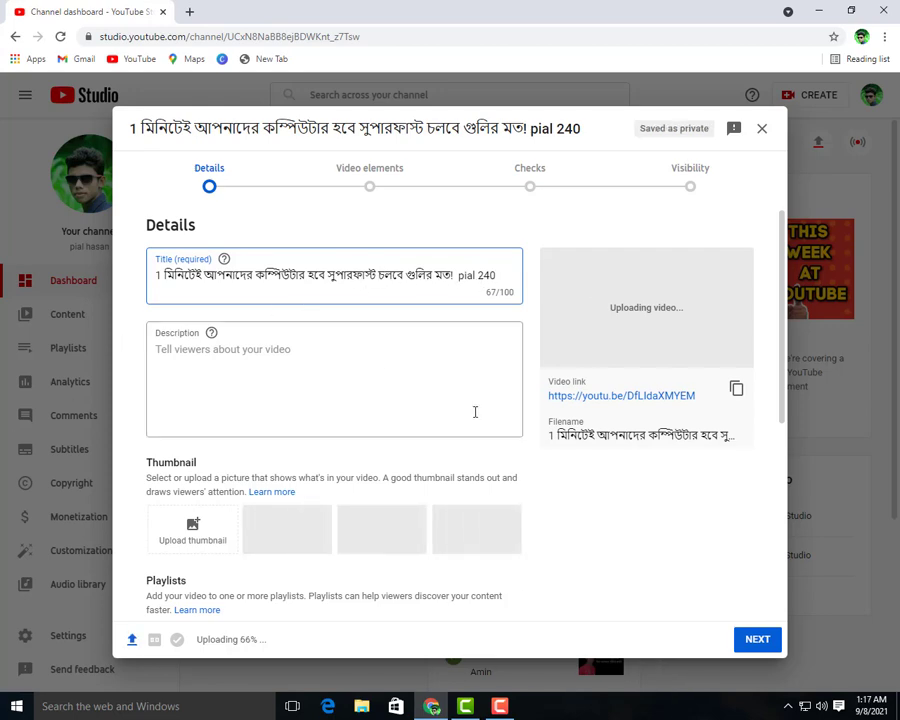
click(234, 342)
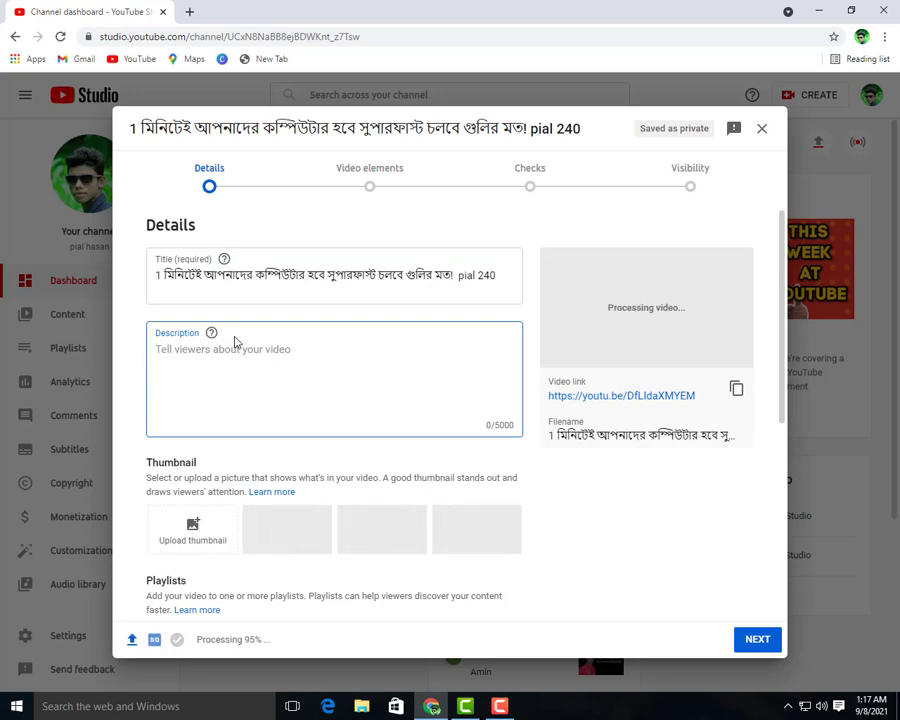
text(assali)
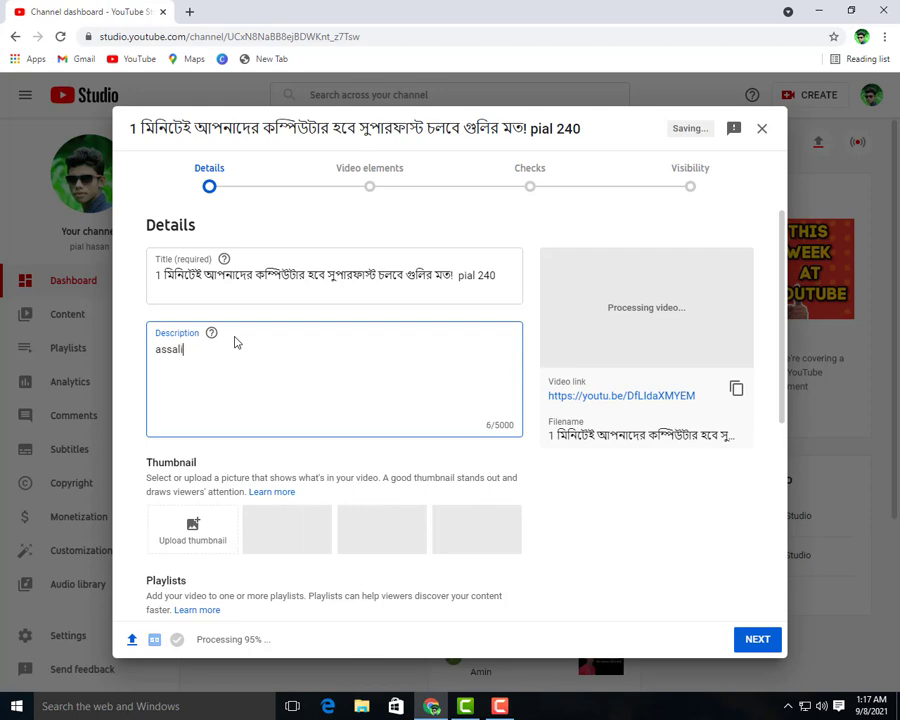
text(mulaku)
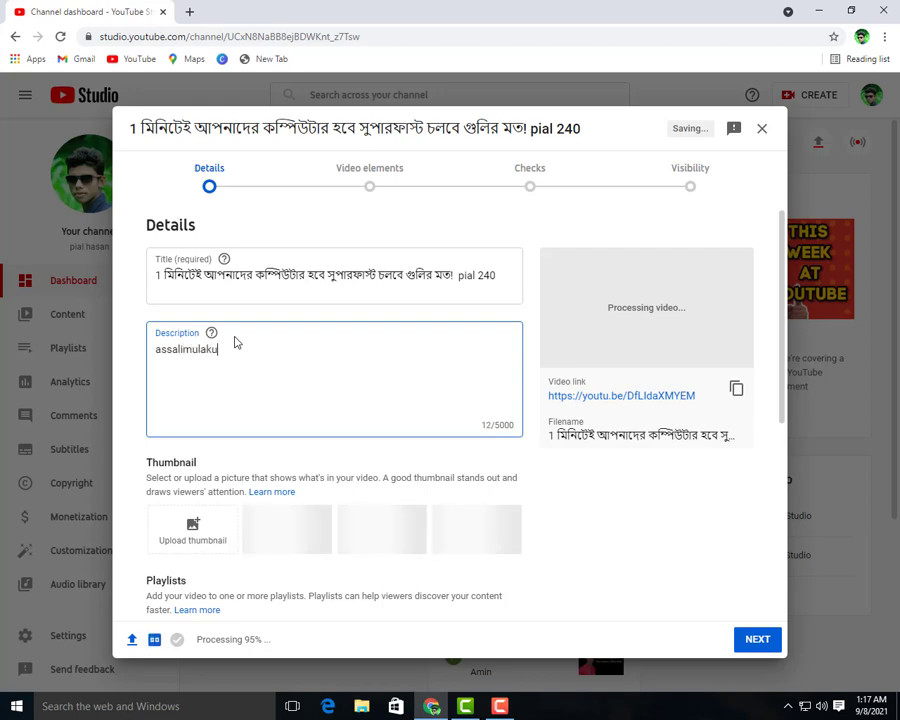
text(m wal)
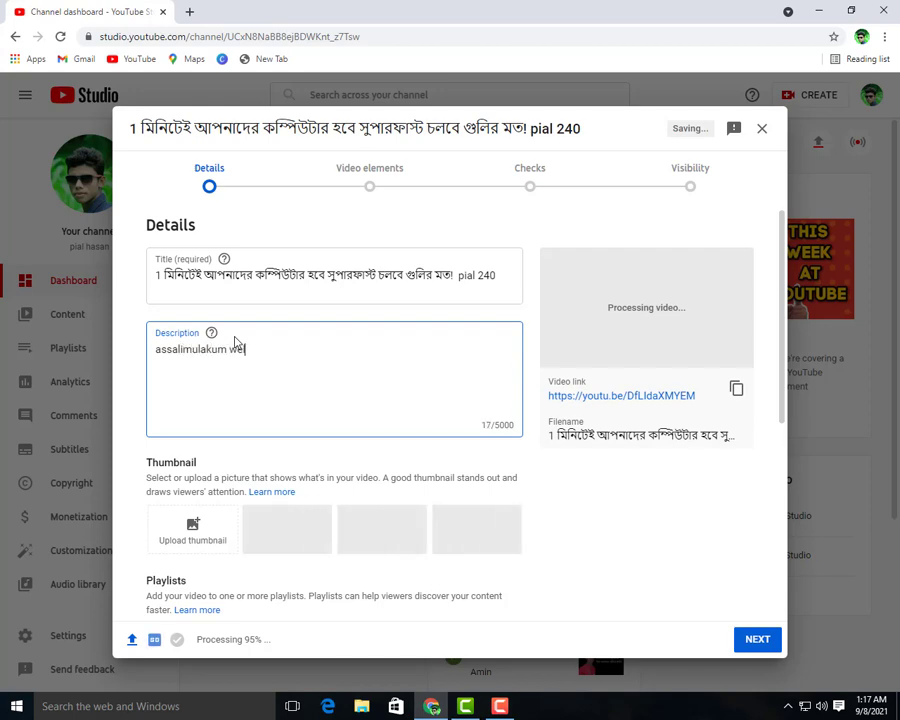
text(come to pial)
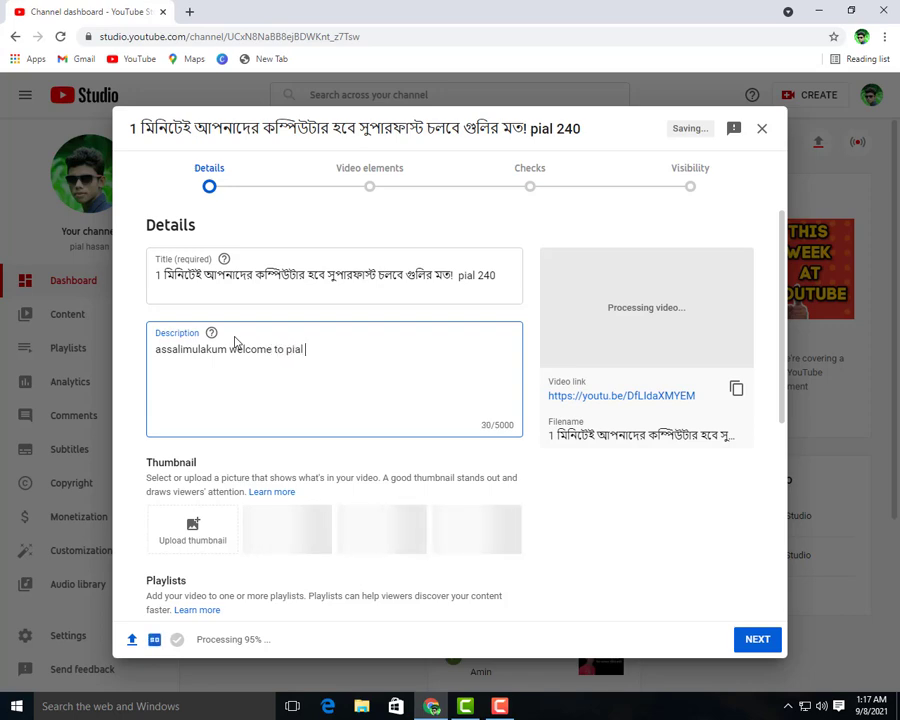
text( 240)
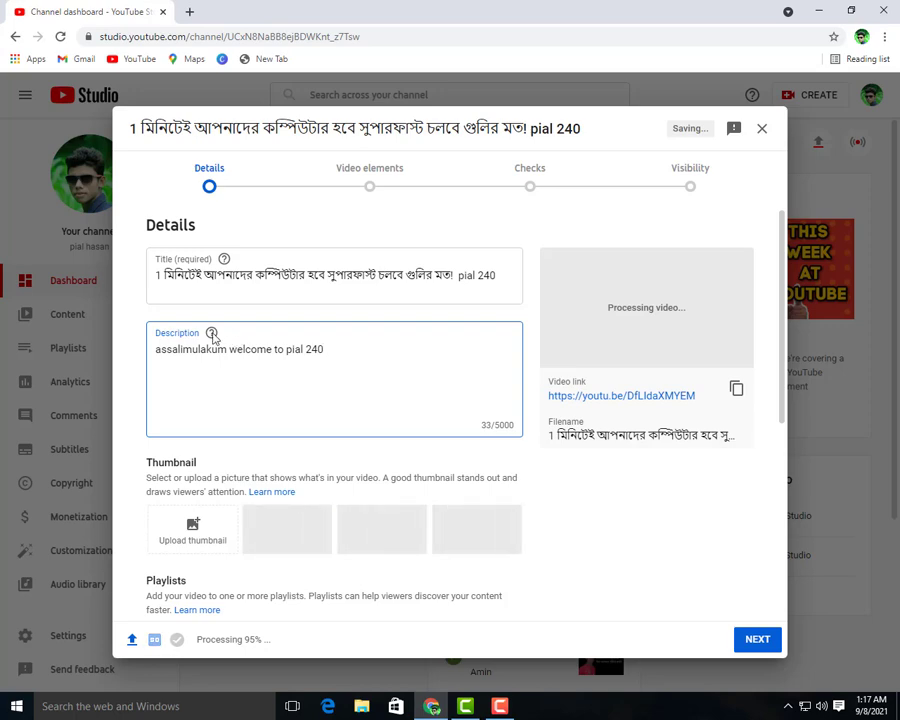
text( m)
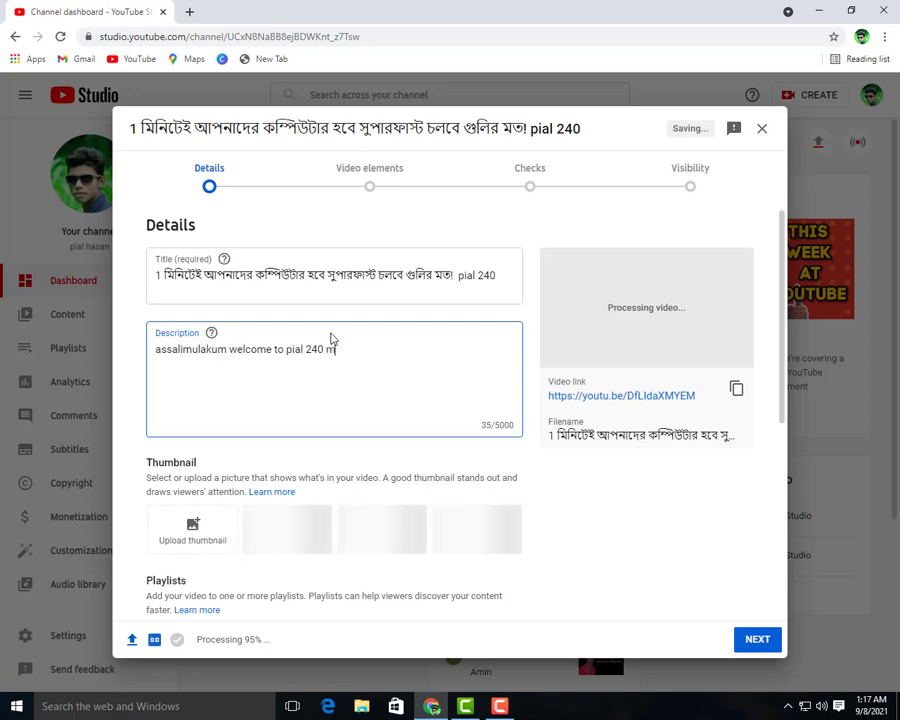
text(y new )
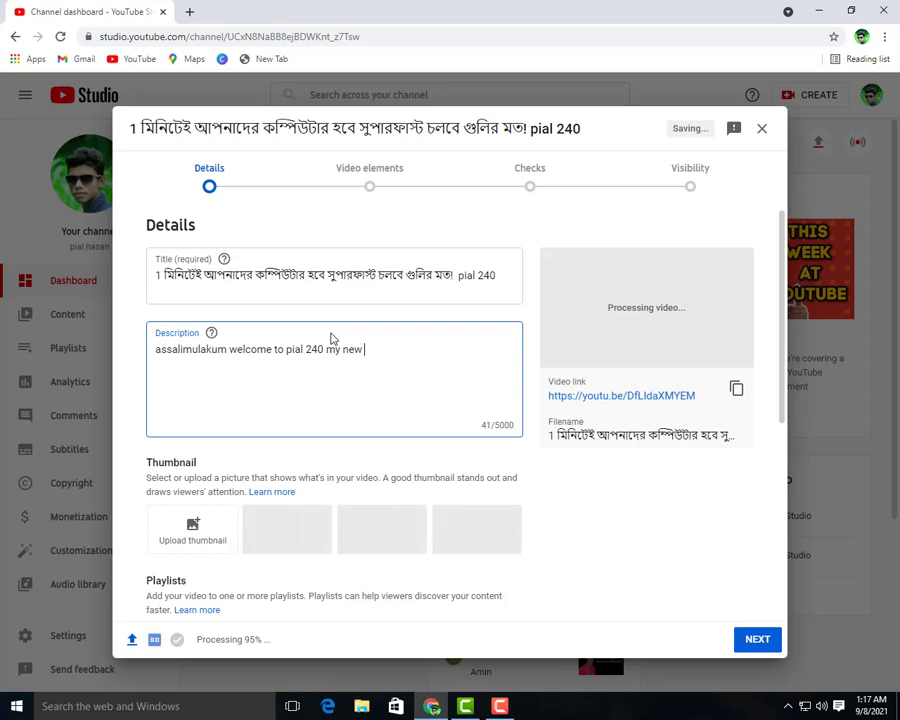
text(yt chgabnnel)
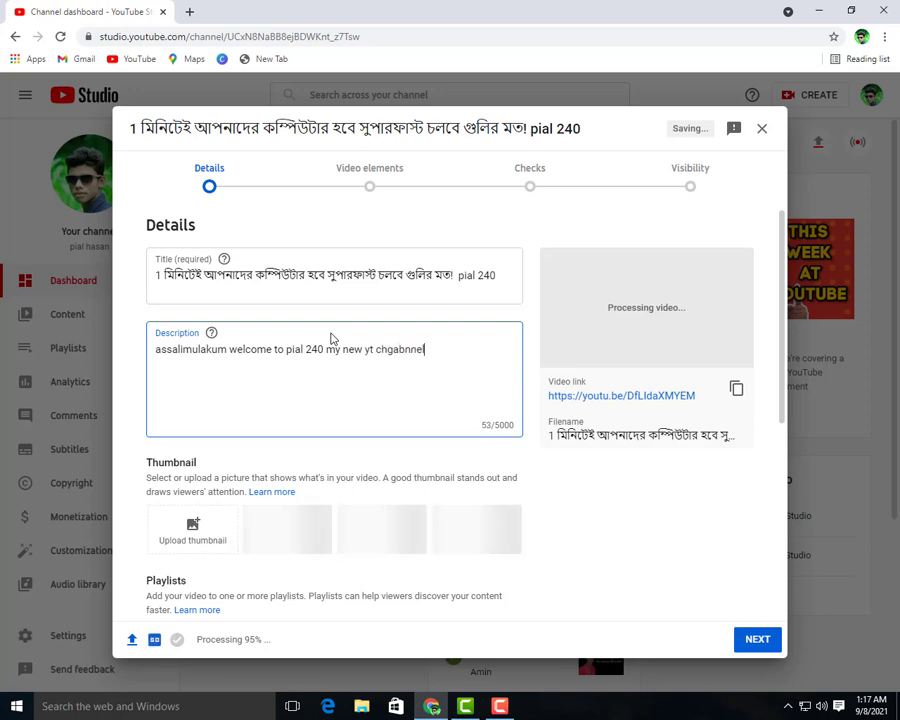
key(BackSpace)
key(BackSpace)
key(BackSpace)
key(BackSpace)
key(BackSpace)
key(BackSpace)
key(BackSpace)
key(BackSpace)
key(BackSpace)
key(BackSpace)
key(BackSpace)
key(BackSpace)
key(BackSpace)
key(BackSpace)
key(BackSpace)
key(BackSpace)
key(BackSpace)
key(BackSpace)
key(BackSpace)
key(BackSpace)
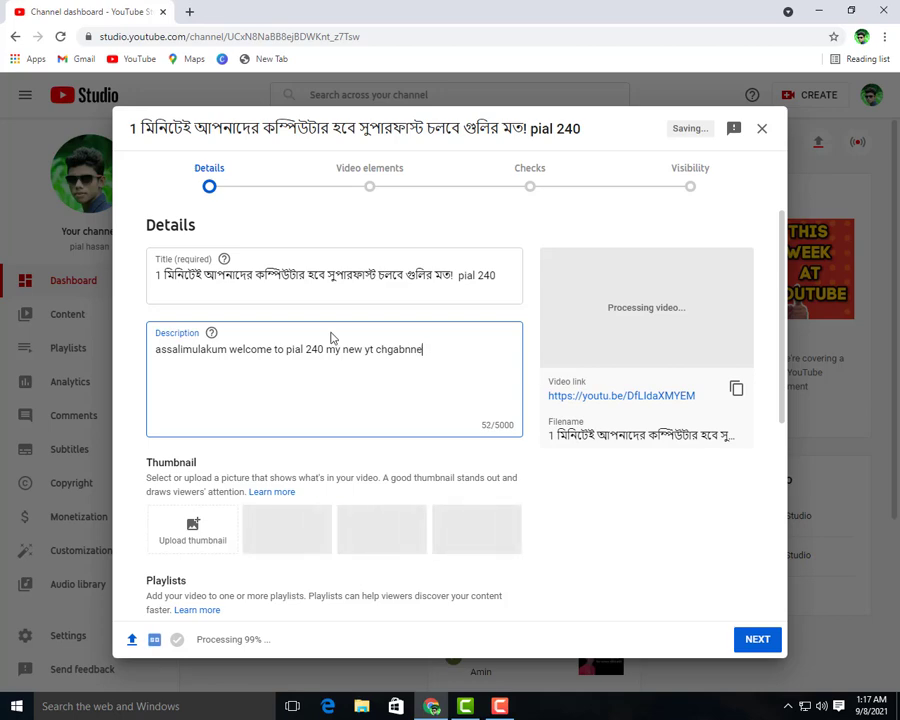
key(BackSpace)
key(BackSpace)
key(BackSpace)
key(BackSpace)
key(BackSpace)
key(BackSpace)
key(BackSpace)
key(BackSpace)
key(BackSpace)
key(BackSpace)
key(BackSpace)
key(BackSpace)
key(BackSpace)
key(BackSpace)
key(BackSpace)
key(BackSpace)
key(BackSpace)
key(BackSpace)
key(BackSpace)
key(BackSpace)
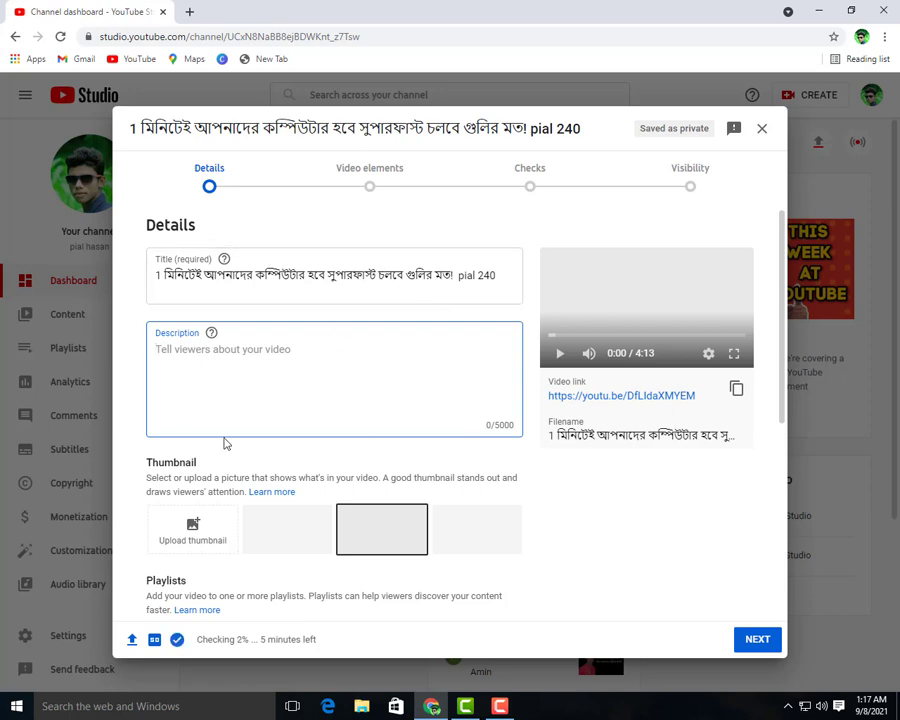
- Upload the image IrEUyVzk_400x400 from the Downloads folder as the video's custom thumbnail
scroll(266, 507, down, 2)
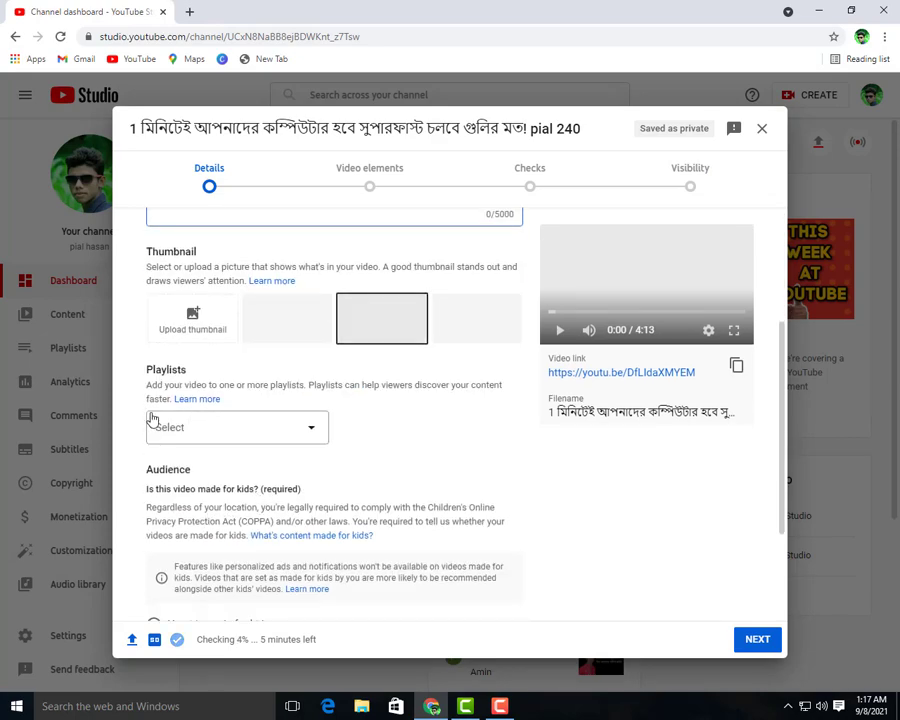
click(197, 318)
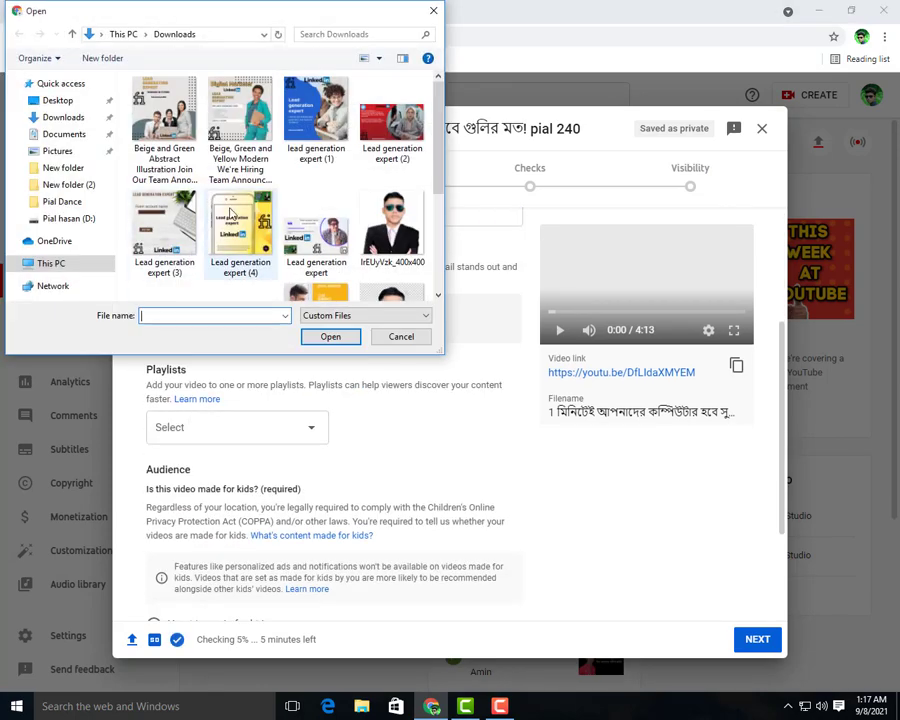
scroll(285, 200, down, 3)
scroll(288, 205, up, 2)
click(391, 225)
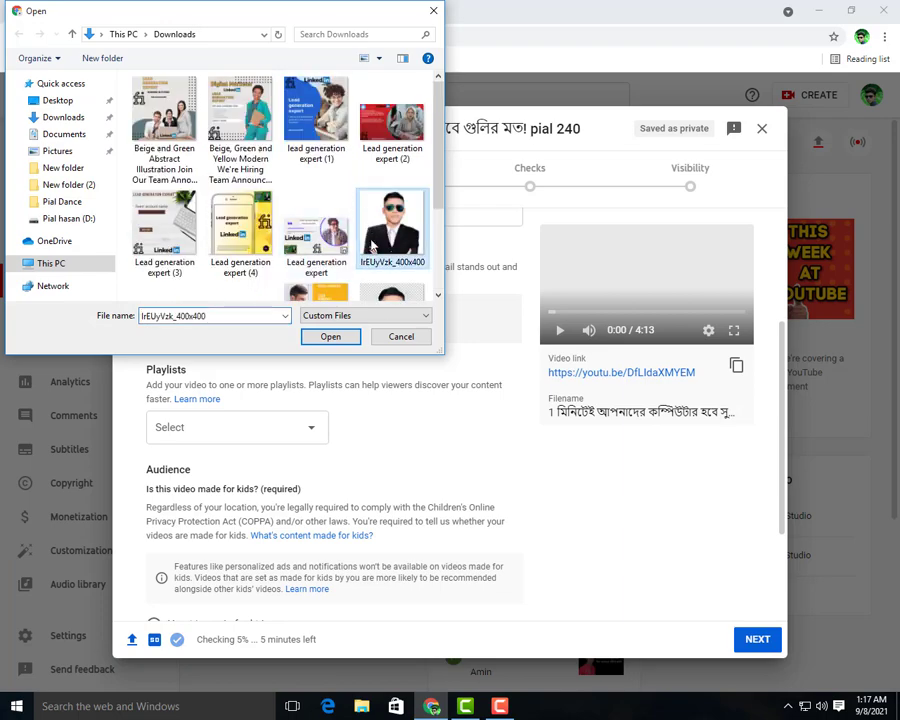
click(350, 344)
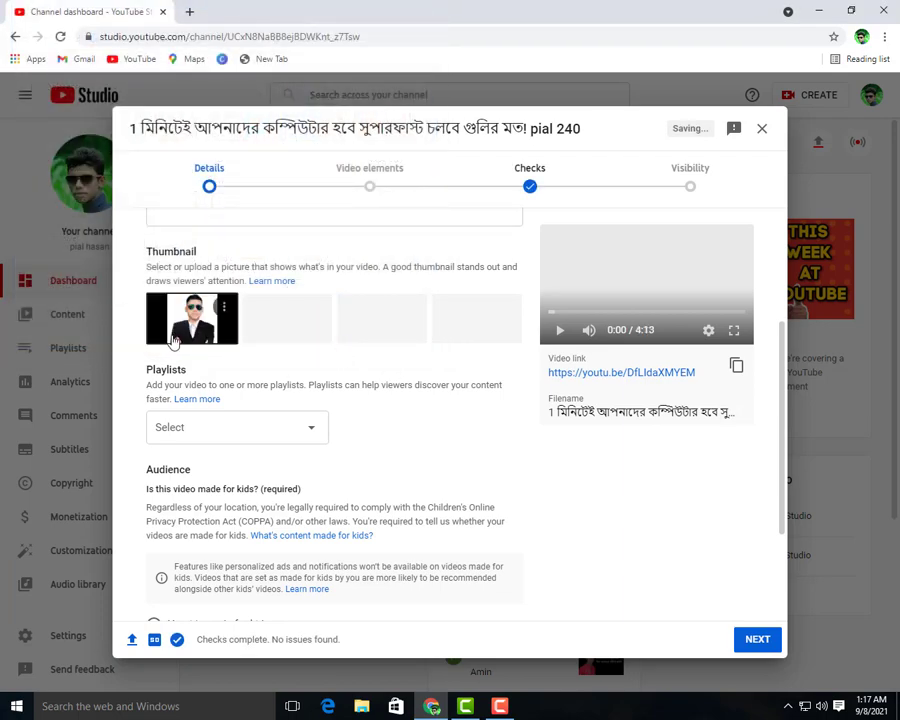
- Mark the video's audience as not made for kids and expand the additional detail options
scroll(255, 340, up, 3)
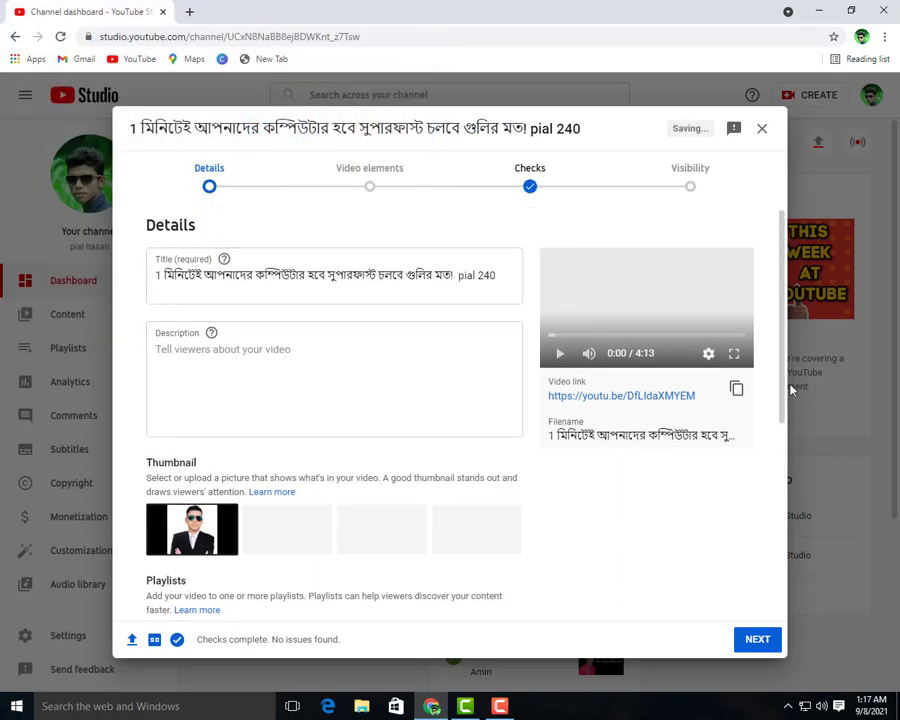
scroll(436, 444, down, 4)
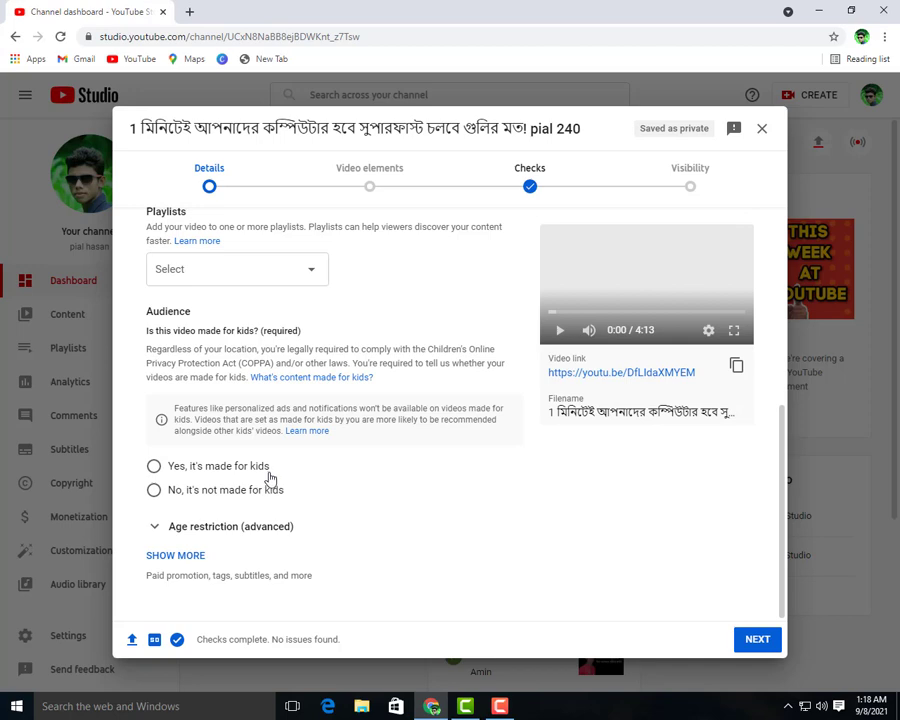
click(223, 496)
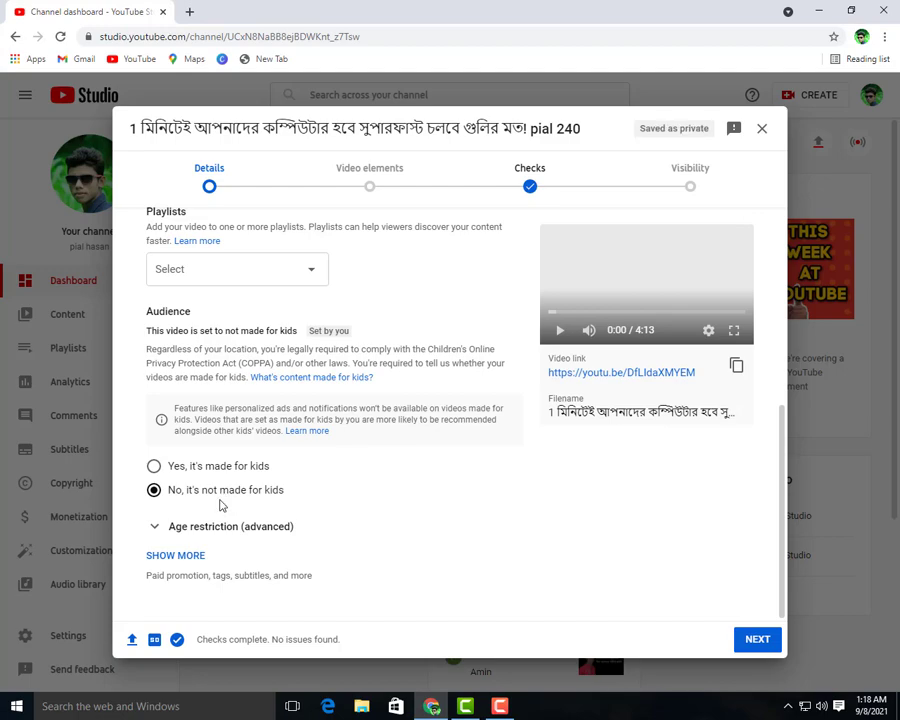
click(188, 557)
scroll(345, 523, down, 7)
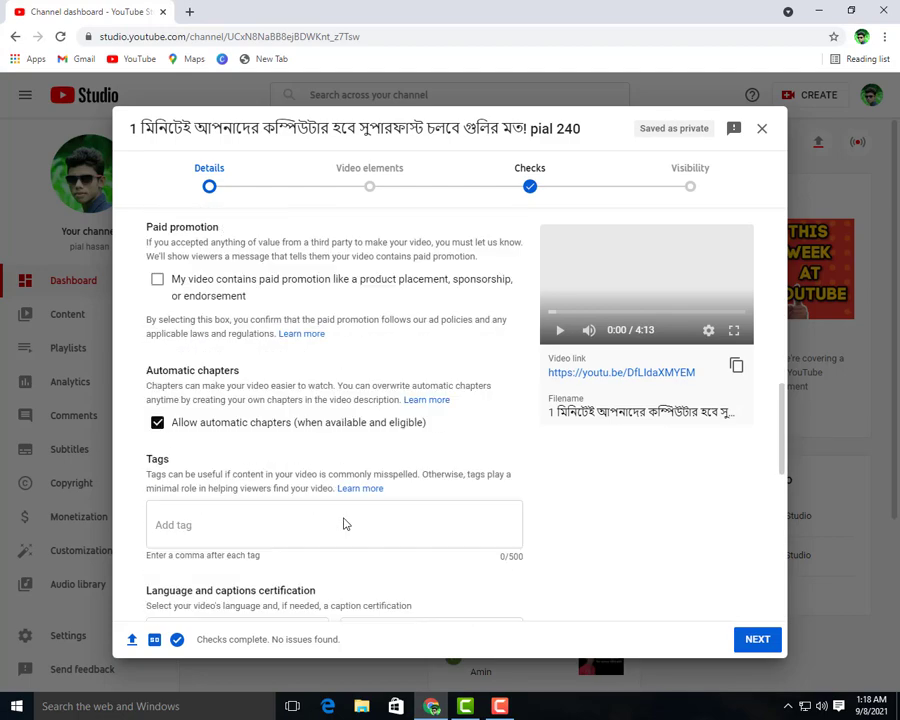
- Add the tag "bangla tech" to the video's tags
scroll(345, 523, up, 3)
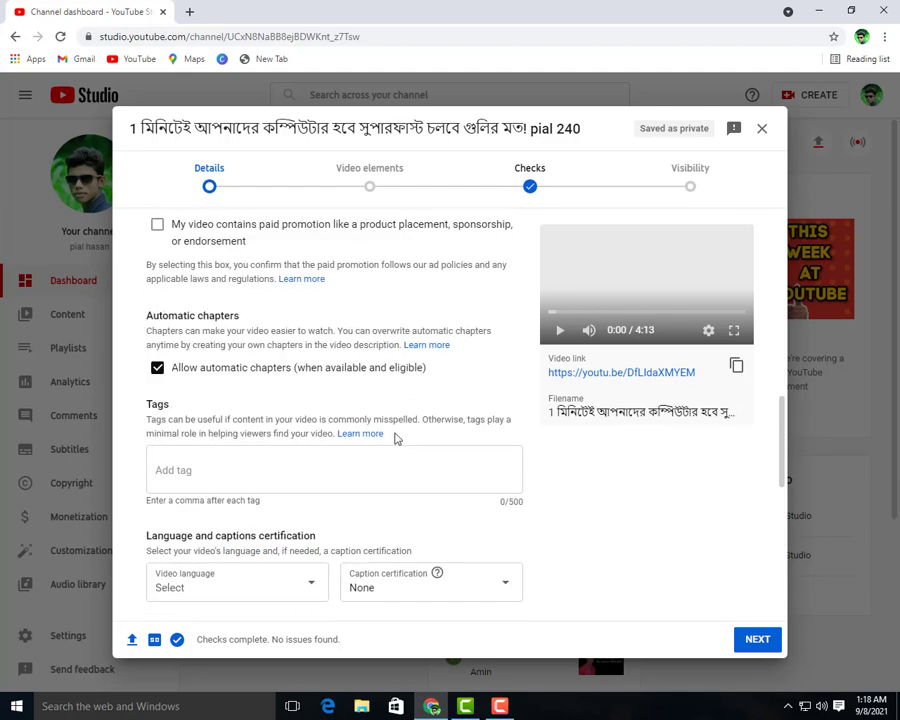
click(190, 469)
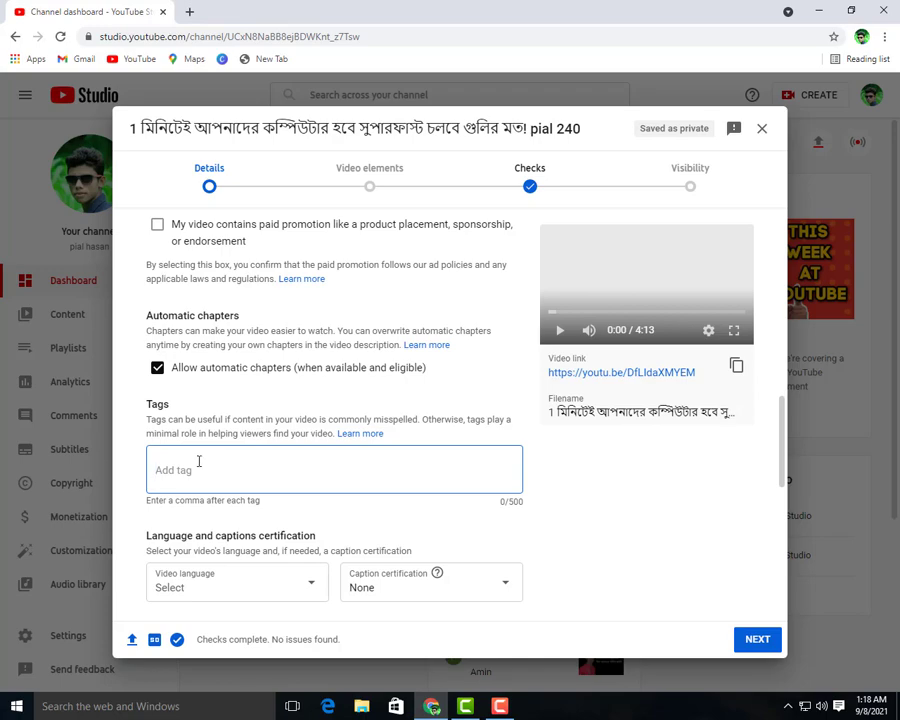
scroll(230, 463, up, 10)
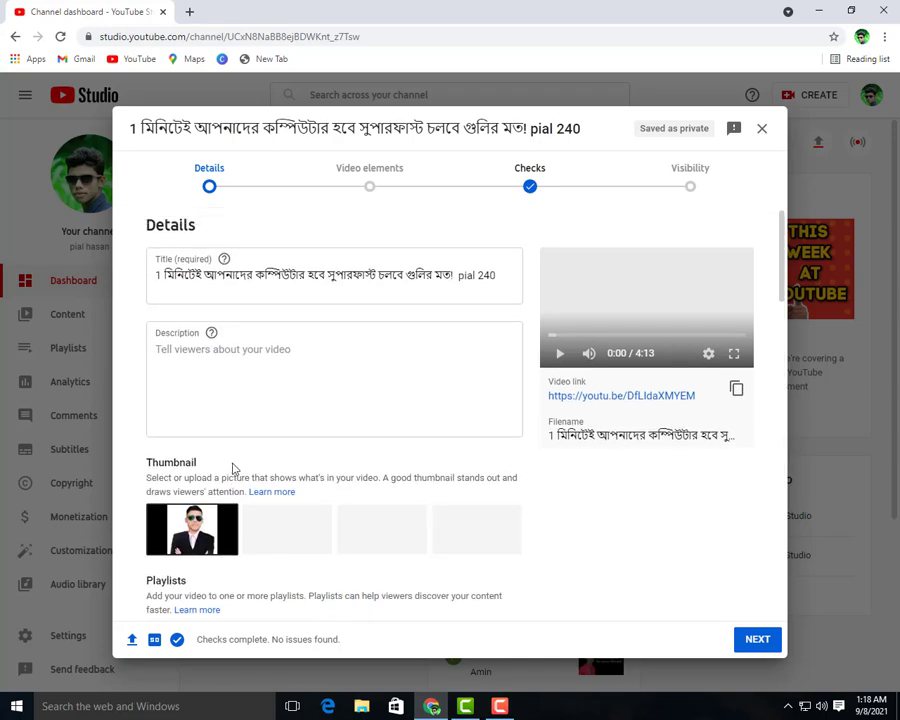
scroll(452, 346, down, 1)
scroll(452, 346, down, 10)
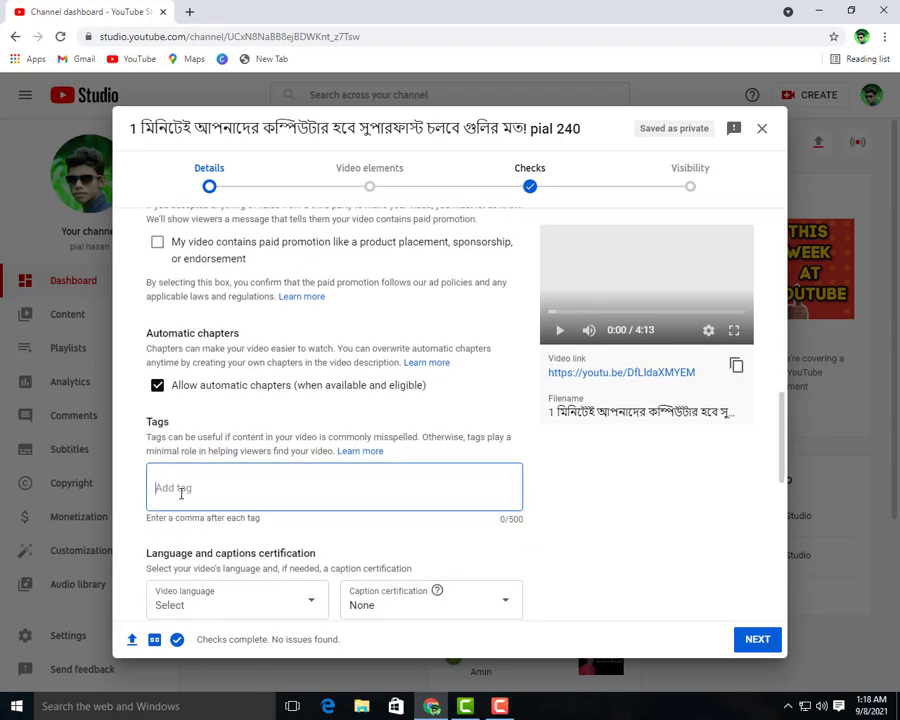
text(bangla tech,)
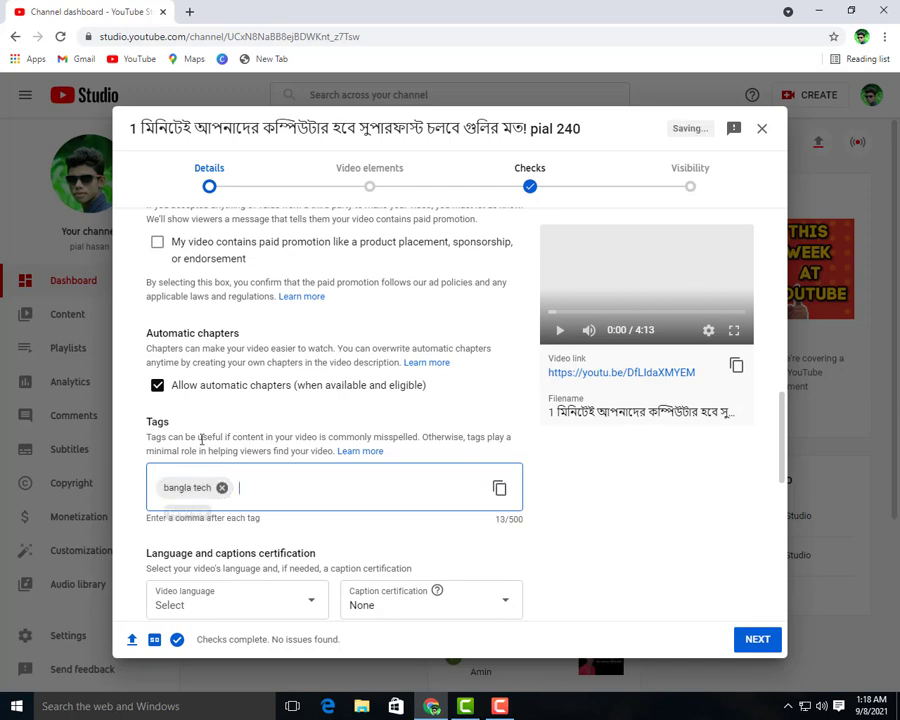
- Remove the "bangla tech" tag from the video's tags
scroll(398, 440, up, 10)
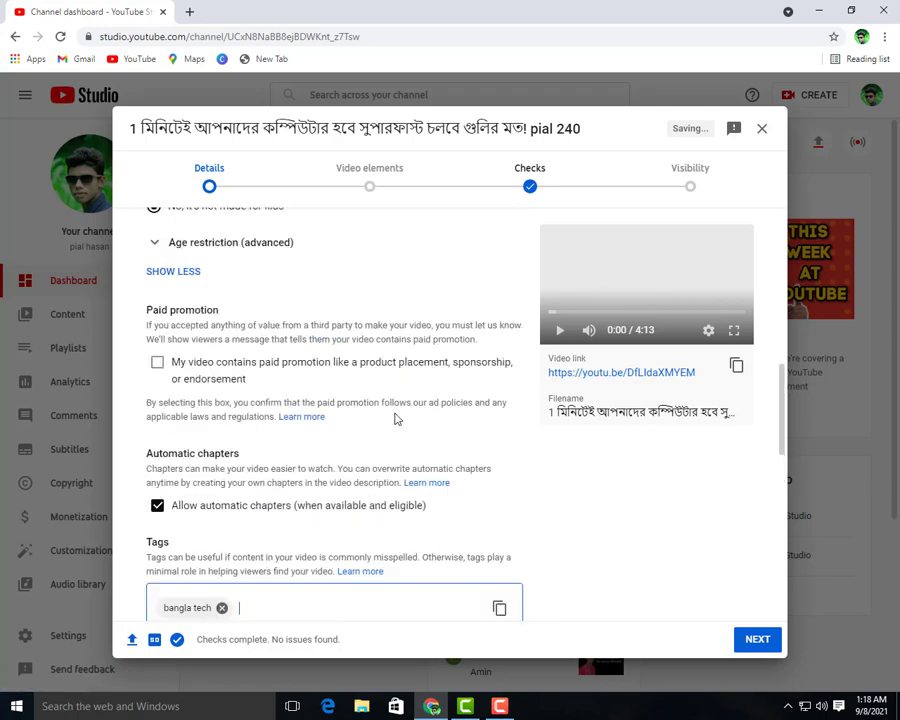
scroll(446, 476, down, 9)
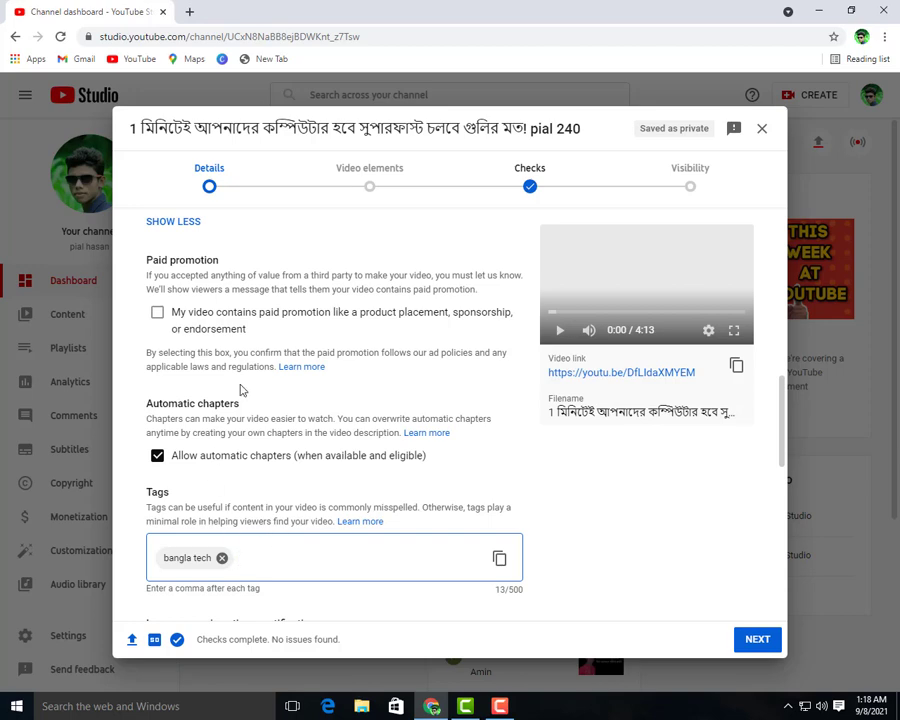
scroll(392, 472, down, 2)
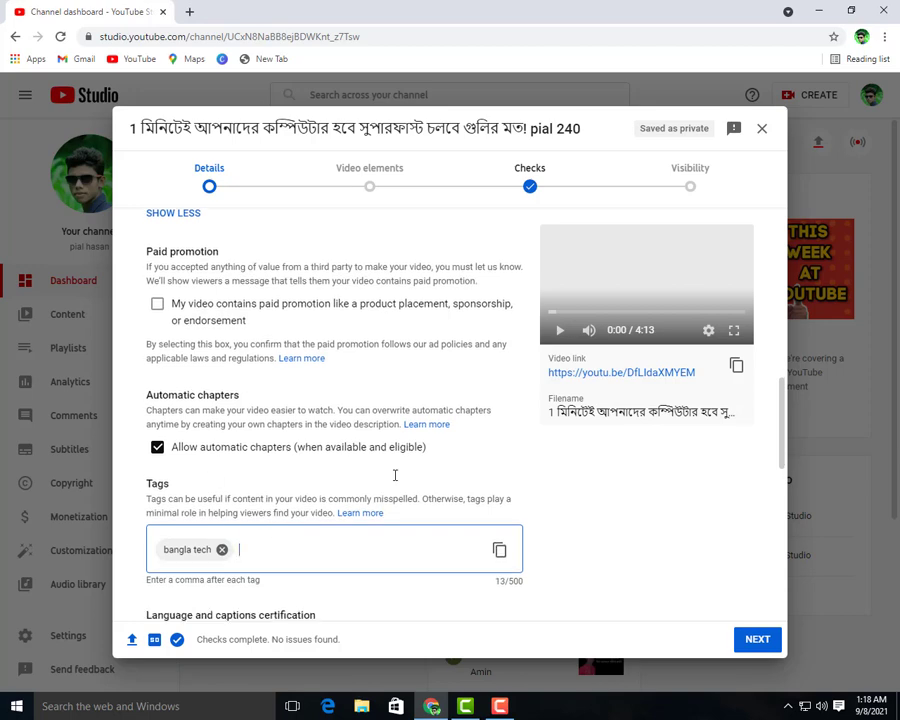
key(BackSpace)
key(BackSpace)
key(BackSpace)
key(BackSpace)
key(BackSpace)
key(BackSpace)
key(BackSpace)
key(BackSpace)
key(BackSpace)
key(BackSpace)
key(BackSpace)
key(BackSpace)
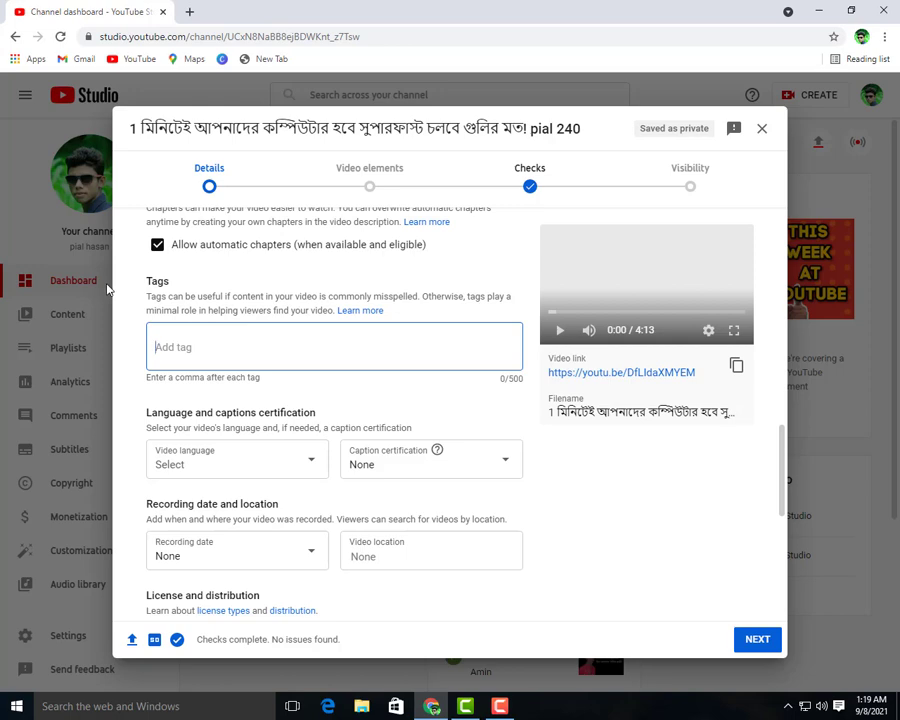
- Proceed past the video elements without adding any, review the copyright check result, and dismiss the checks introduction
click(759, 647)
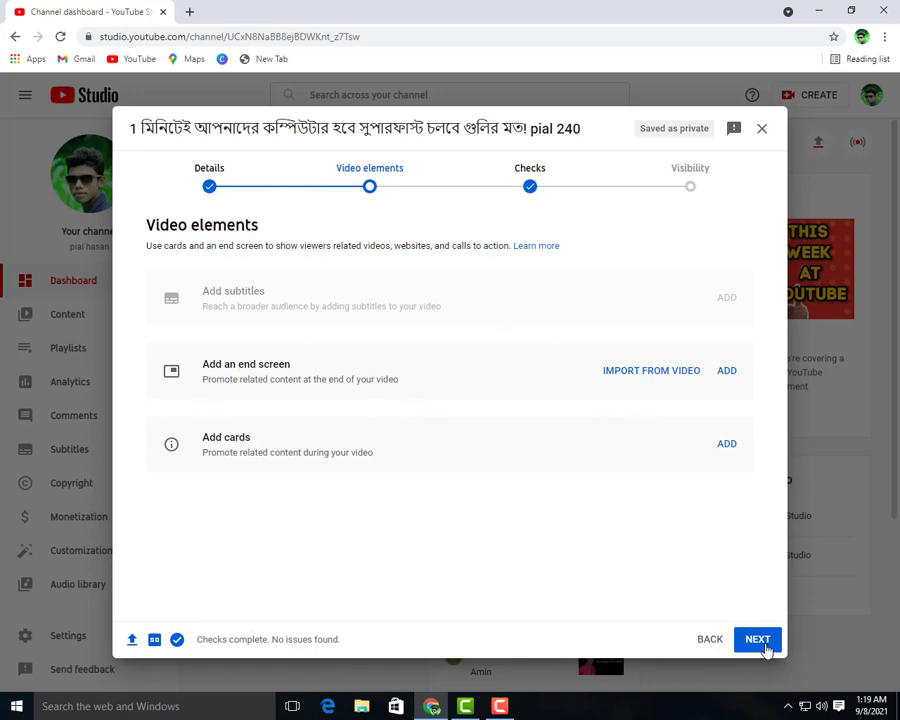
click(765, 643)
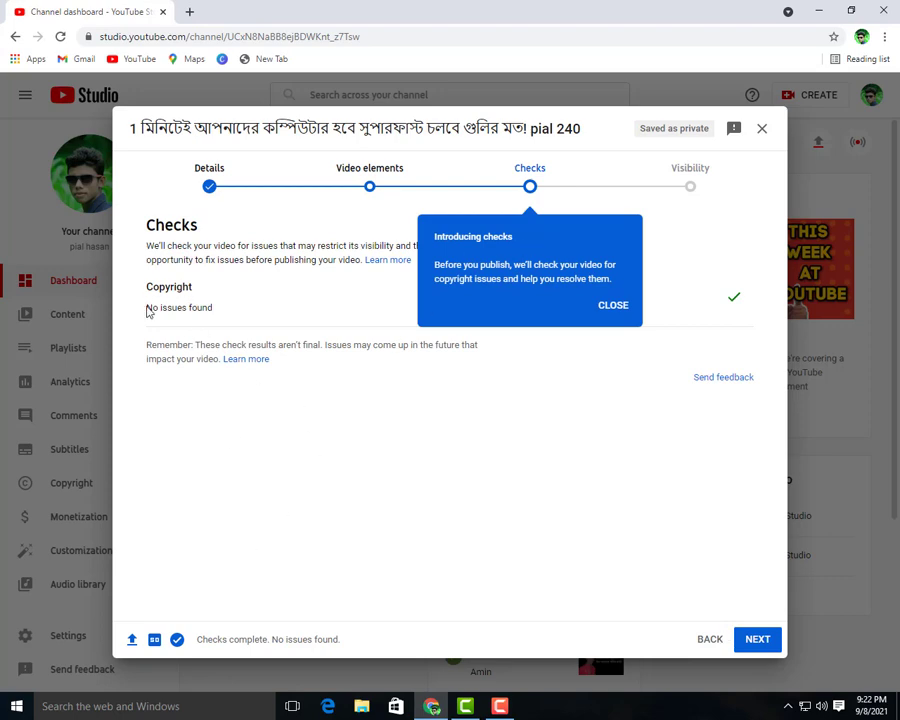
drag(147, 311, 273, 332)
click(290, 416)
drag(147, 307, 269, 311)
click(605, 306)
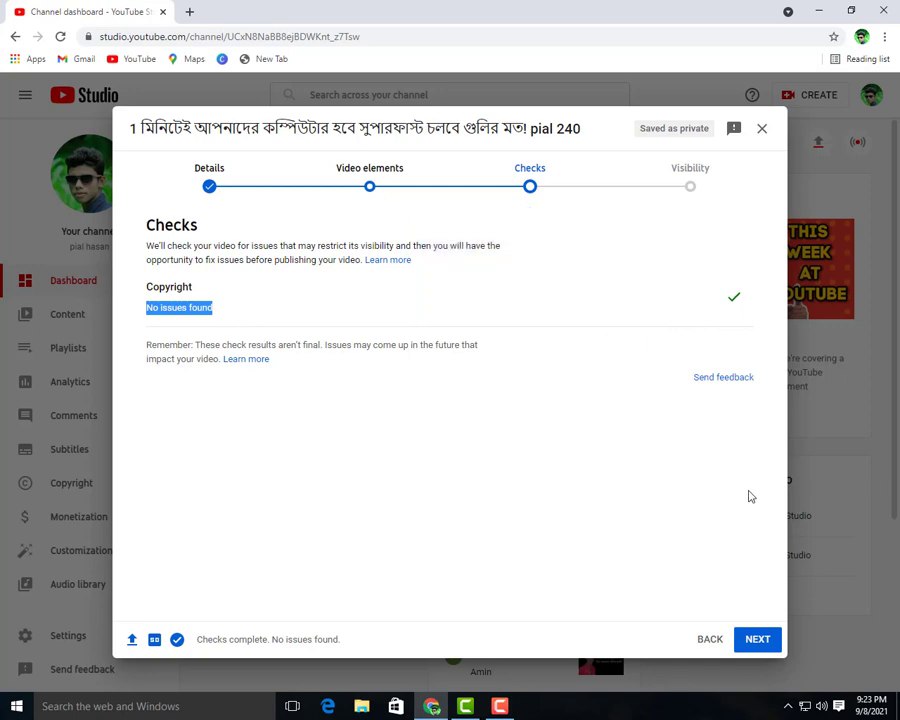
- Choose Public as the video's visibility, and close the upload dialog and browser without publishing
click(760, 640)
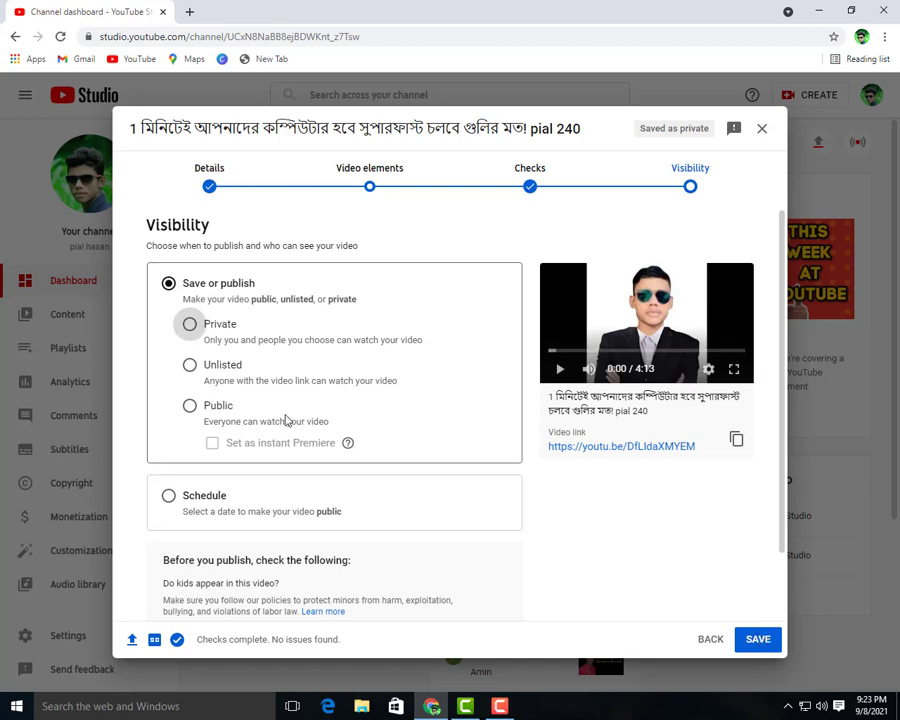
click(191, 407)
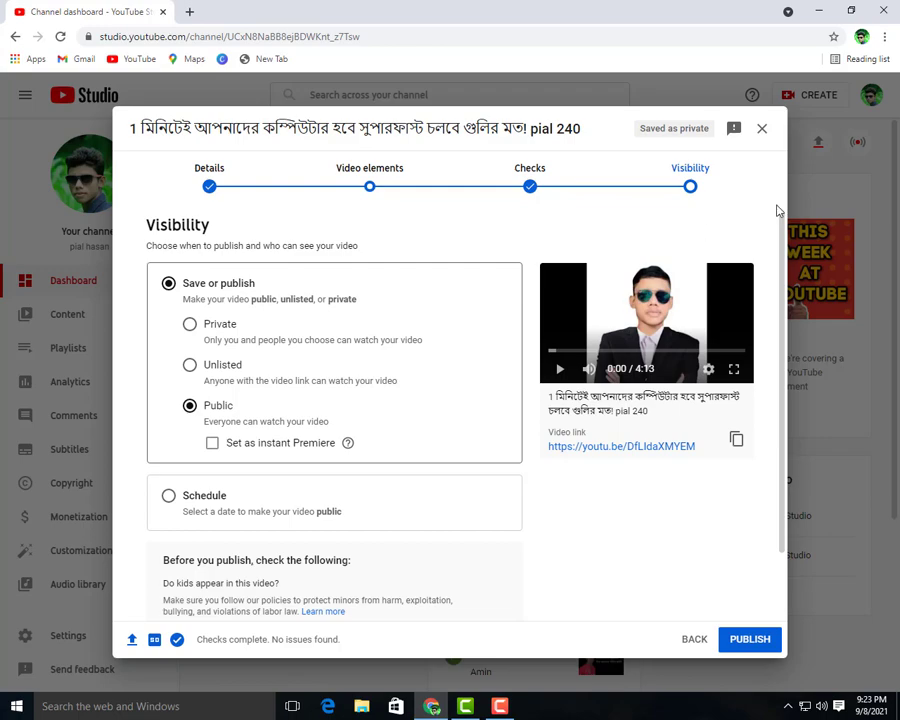
click(761, 128)
click(883, 11)
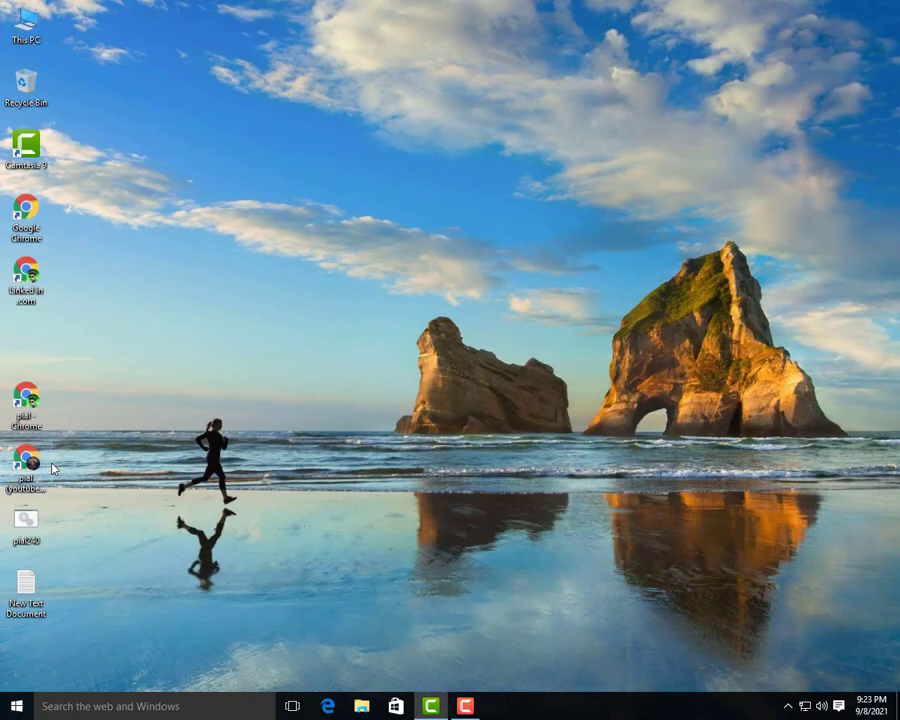
double_click(26, 400)
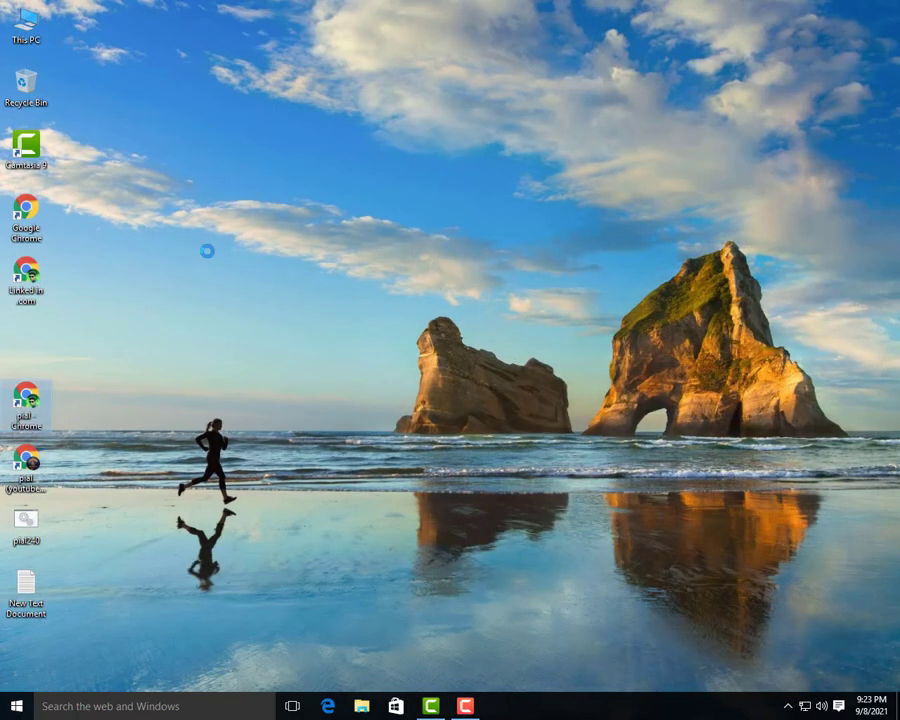
key(shift+F10)
click(209, 257)
right_click(414, 178)
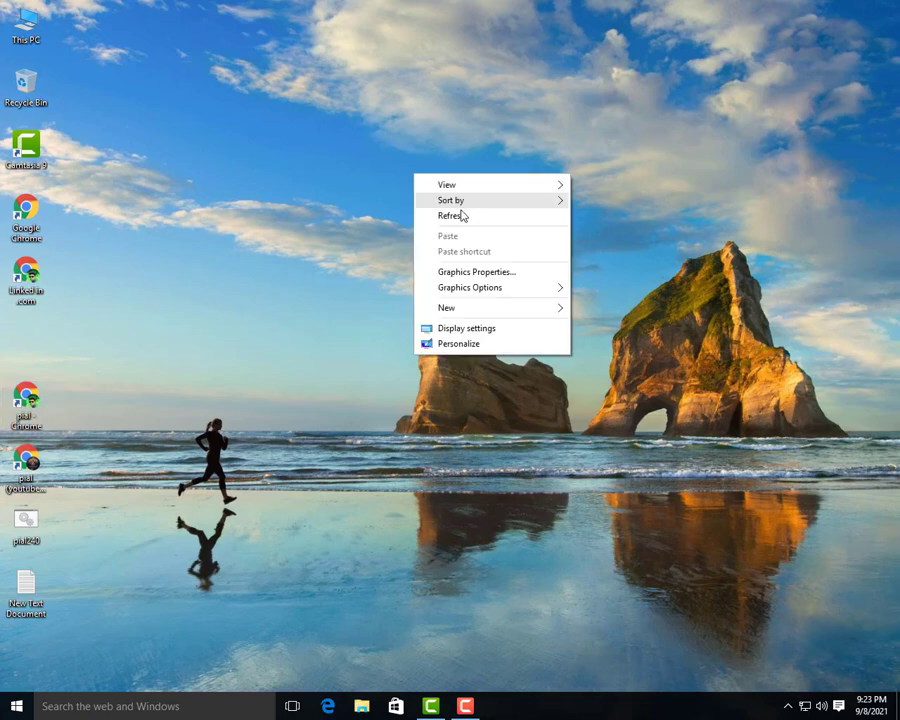
click(461, 214)
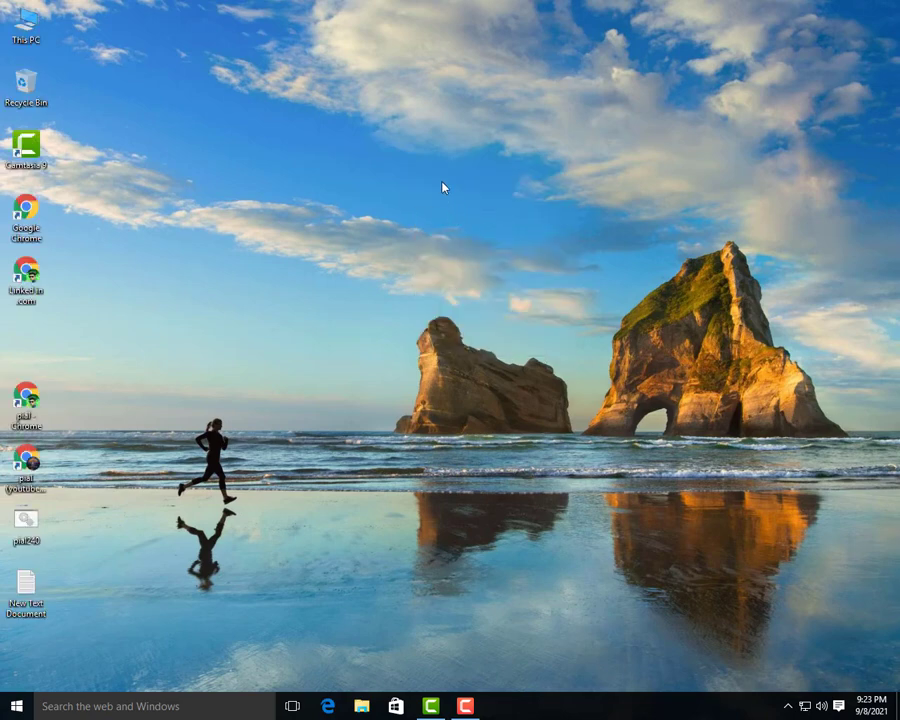